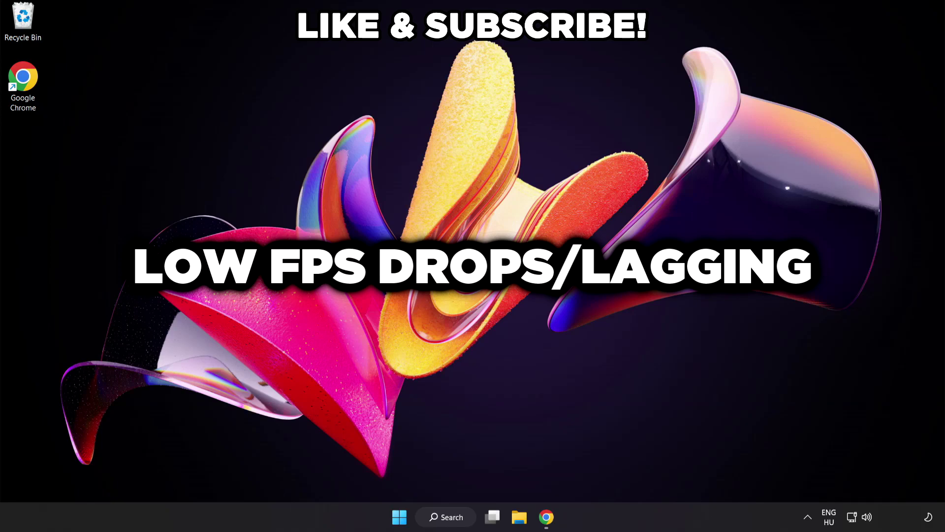
# Step: Search Windows for 'edit power plan' and open the Balanced plan's Edit Plan Settings
pyautogui.click(456, 518)
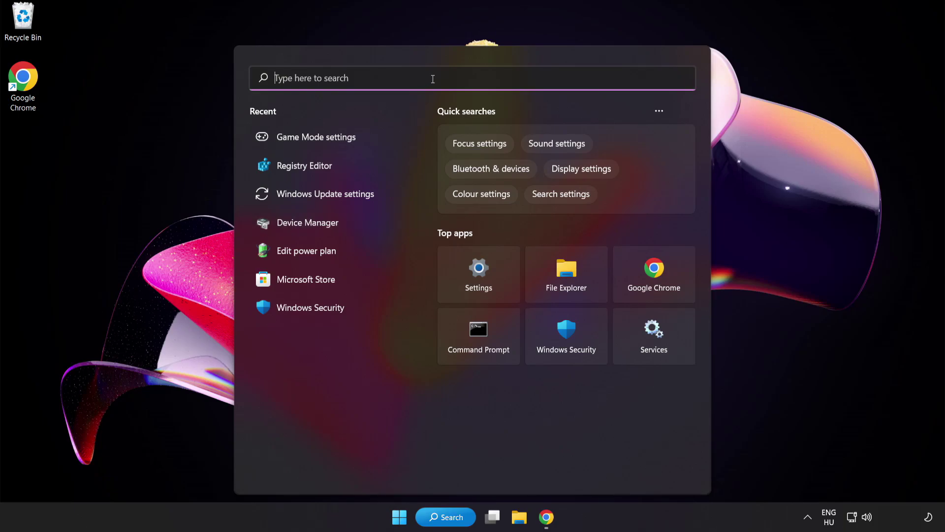
pyautogui.write('edit power plan')
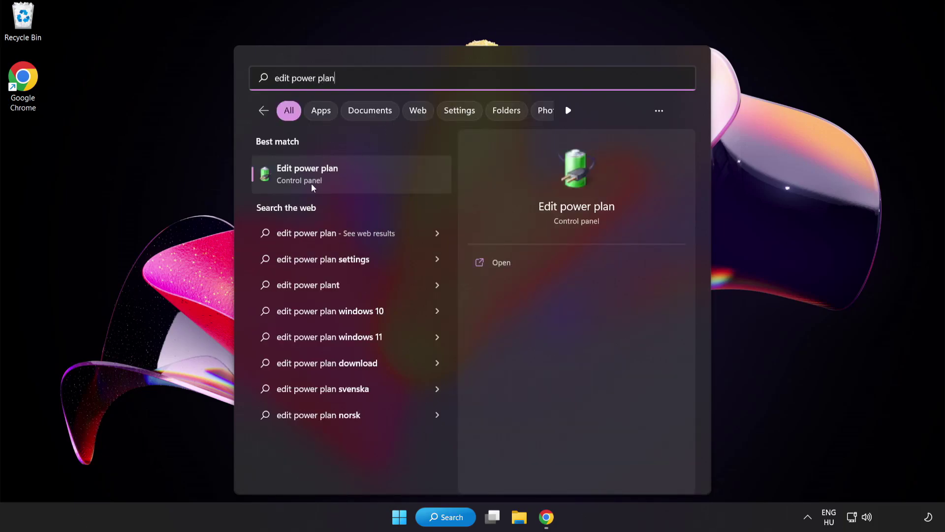
pyautogui.click(385, 184)
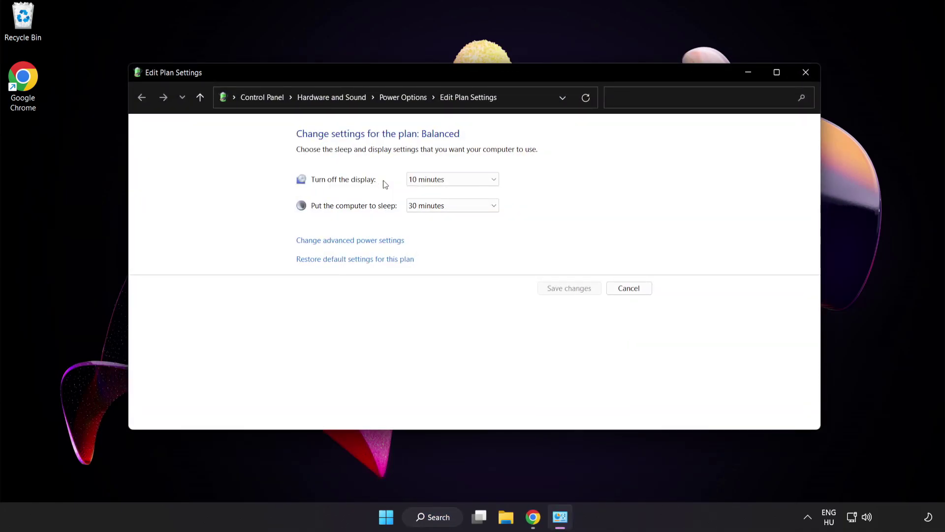
# Step: Switch the active power plan from Balanced to High performance, then close Power Options
pyautogui.click(412, 99)
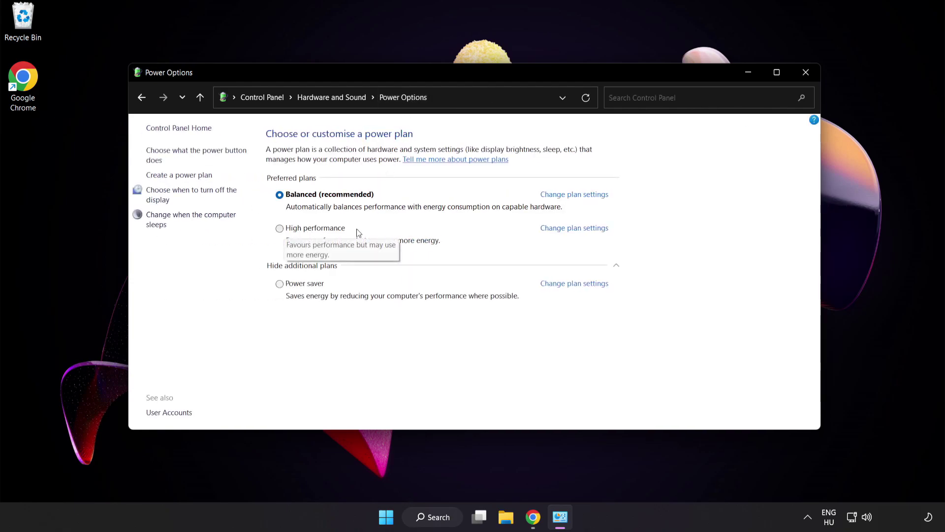
pyautogui.click(315, 231)
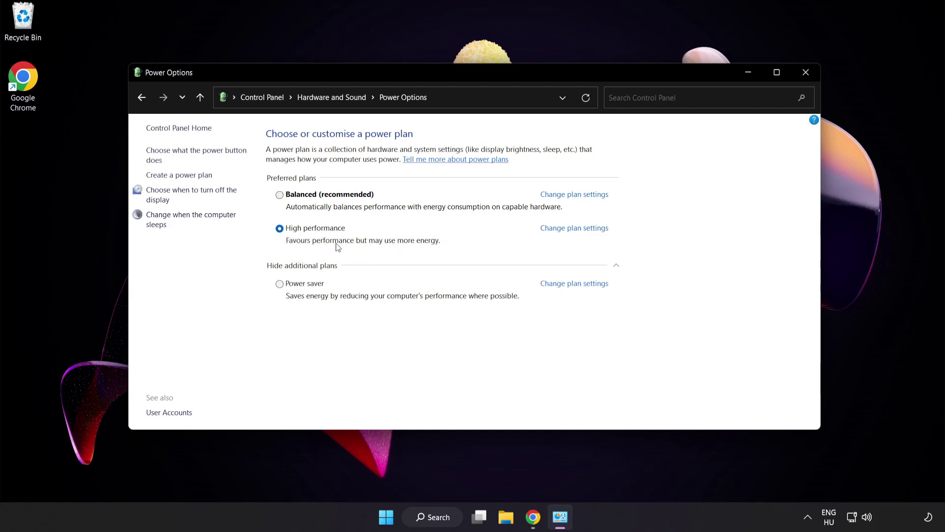
pyautogui.click(806, 73)
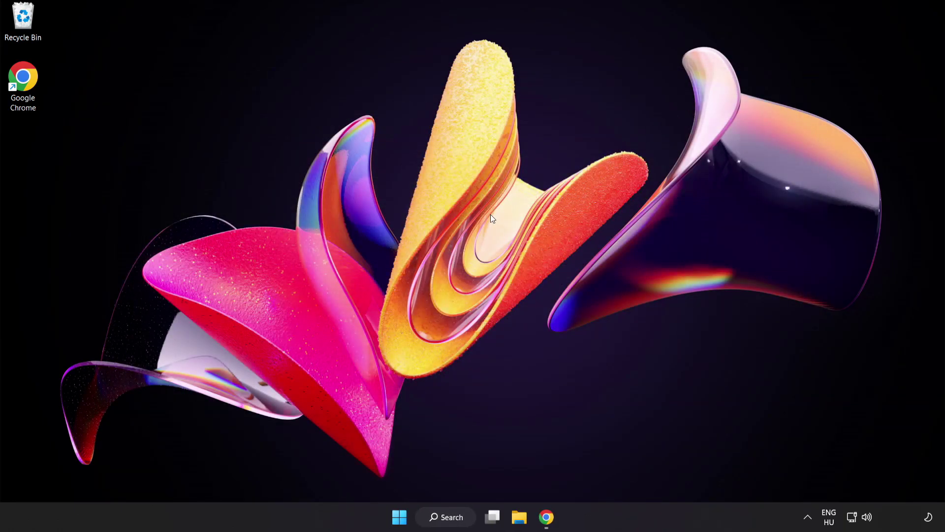
# Step: Launch Device Manager through a Windows Search for 'device manager'
pyautogui.click(450, 516)
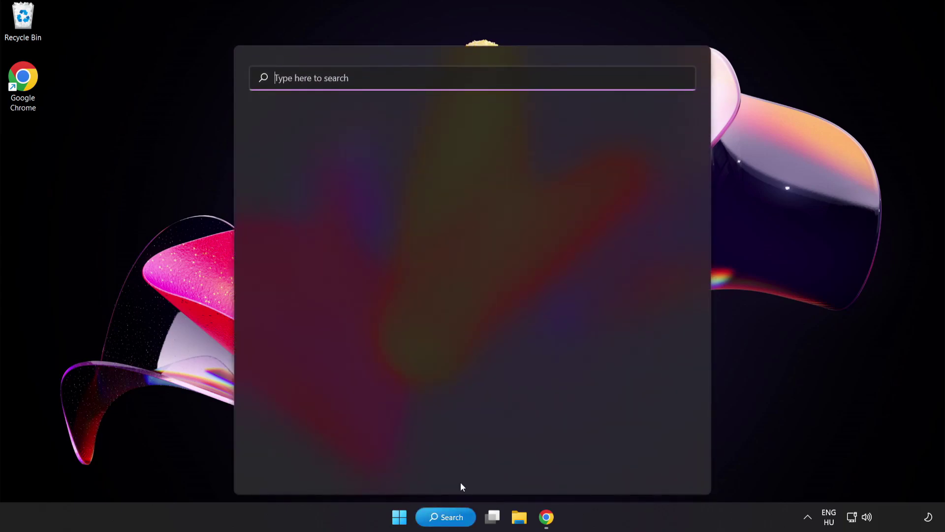
pyautogui.write('devic')
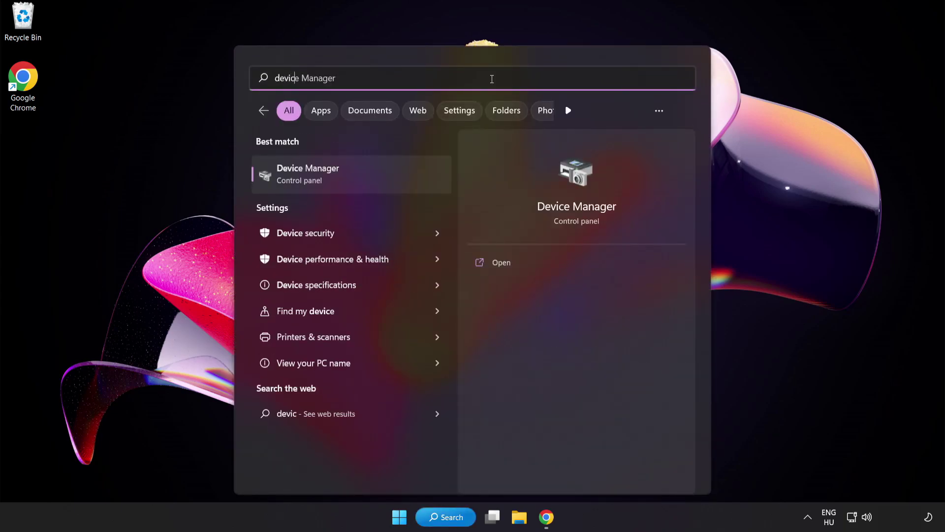
pyautogui.write('e manager')
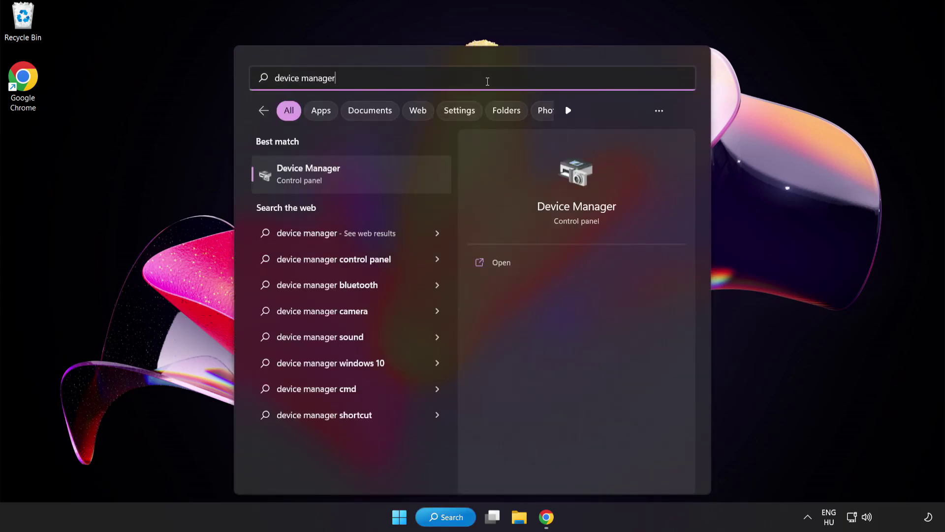
pyautogui.click(387, 183)
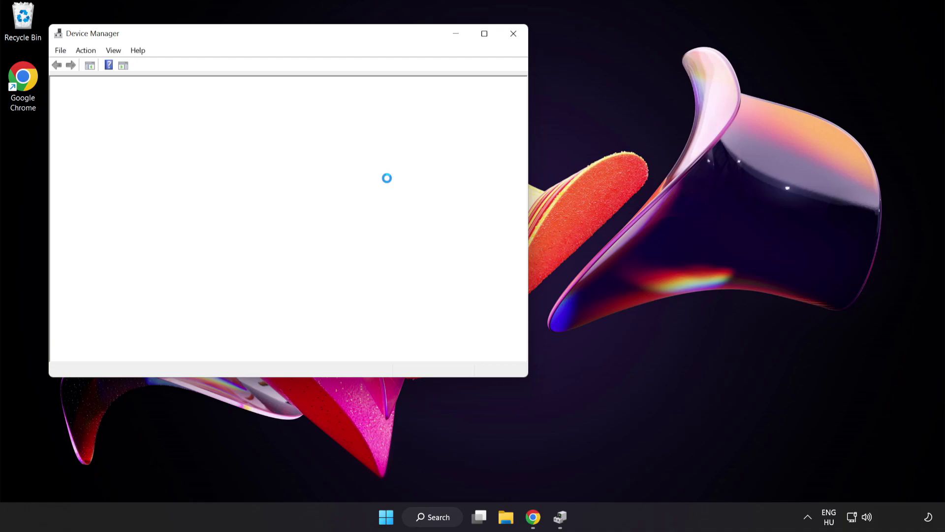
# Step: Expand Display adapters and choose Update driver for the VMware SVGA 3D adapter
pyautogui.moveTo(318, 38); pyautogui.dragTo(479, 97)
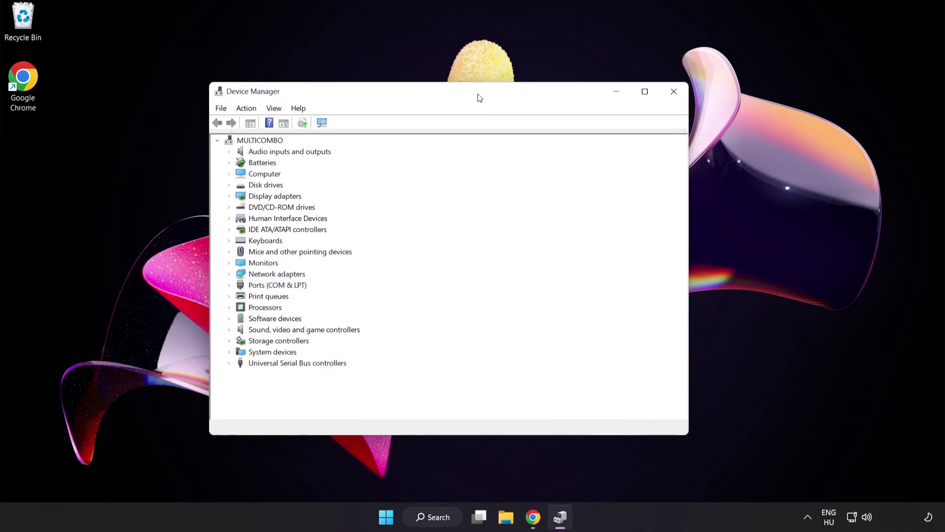
pyautogui.click(242, 199)
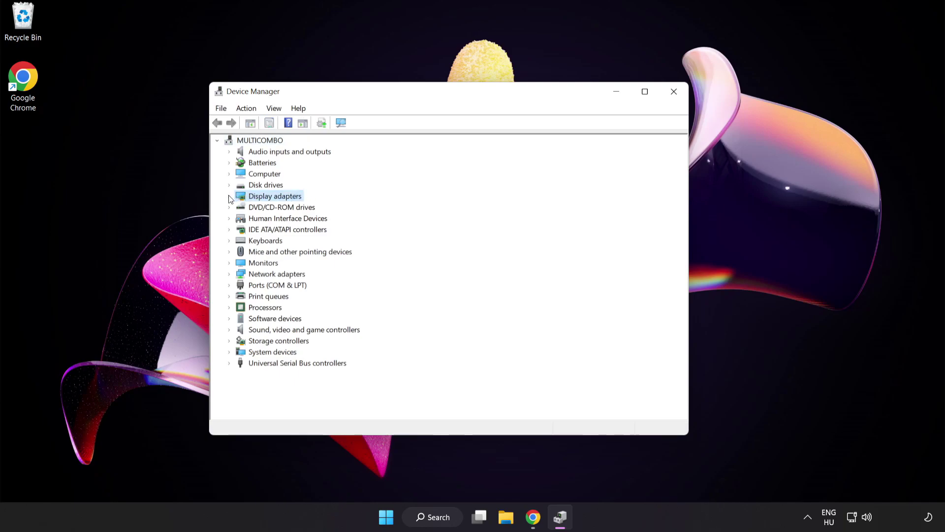
pyautogui.click(229, 196)
pyautogui.click(269, 207)
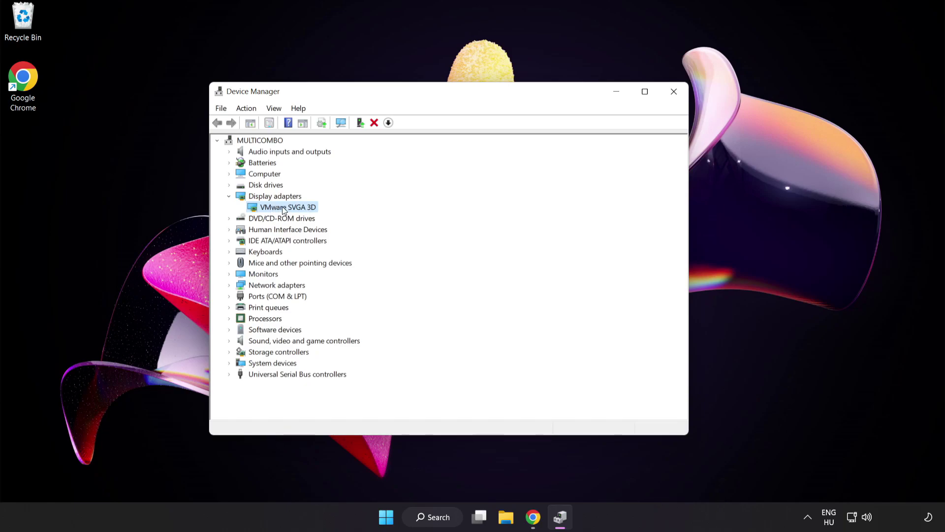
pyautogui.rightClick(301, 208)
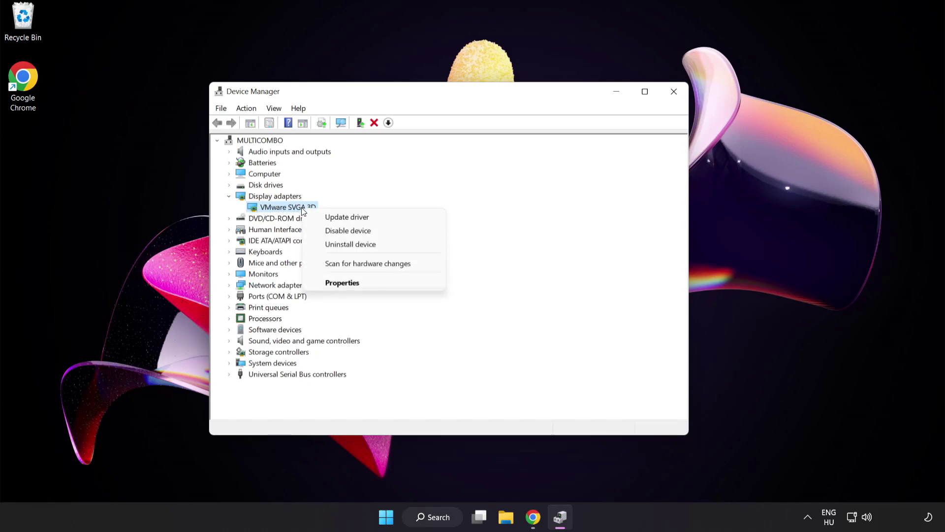
pyautogui.click(371, 217)
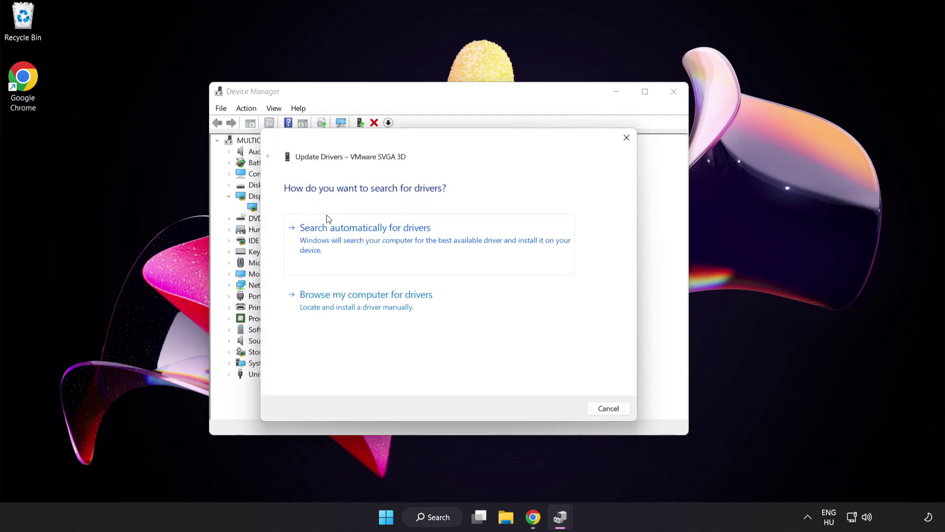
# Step: Search automatically for a VMware SVGA 3D driver, dismiss the 'best driver installed' result, close Device Manager
pyautogui.click(389, 237)
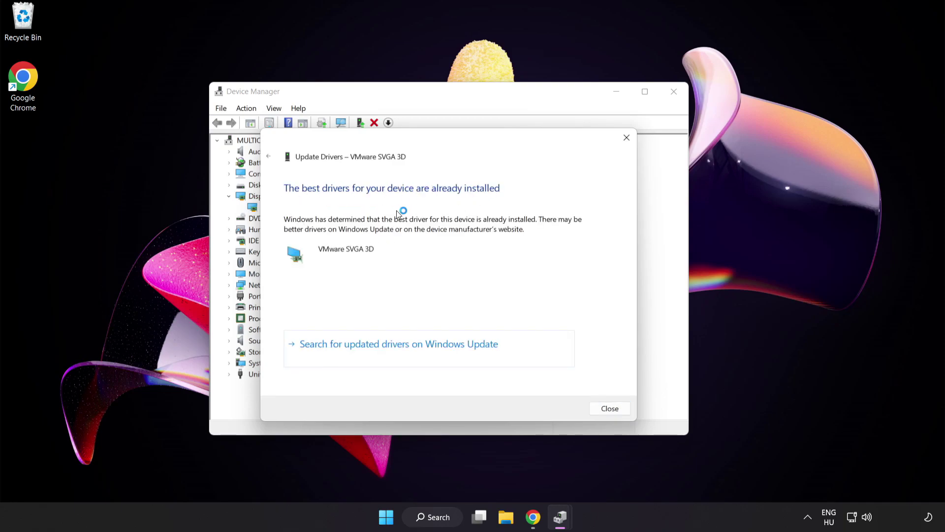
pyautogui.click(609, 409)
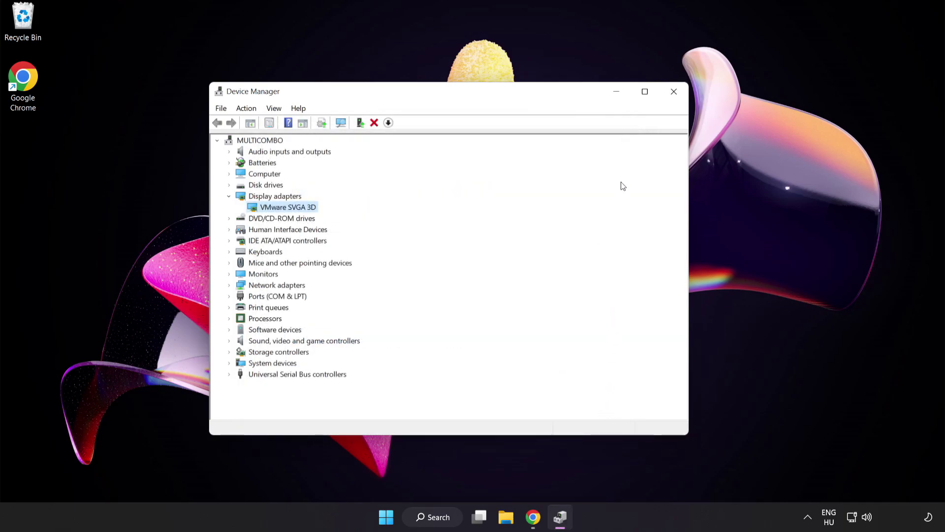
pyautogui.click(670, 98)
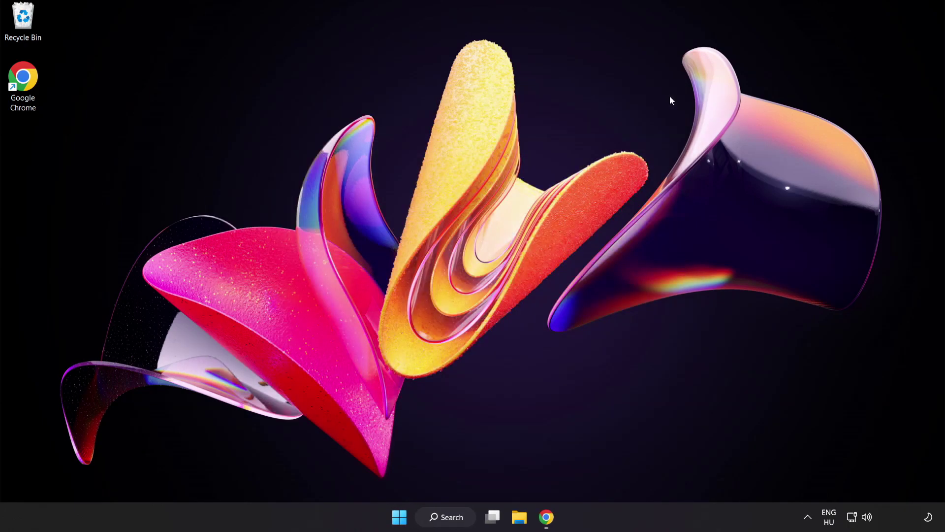
# Step: Open Game Mode settings through a Windows Search for 'game mode settings'
pyautogui.click(457, 523)
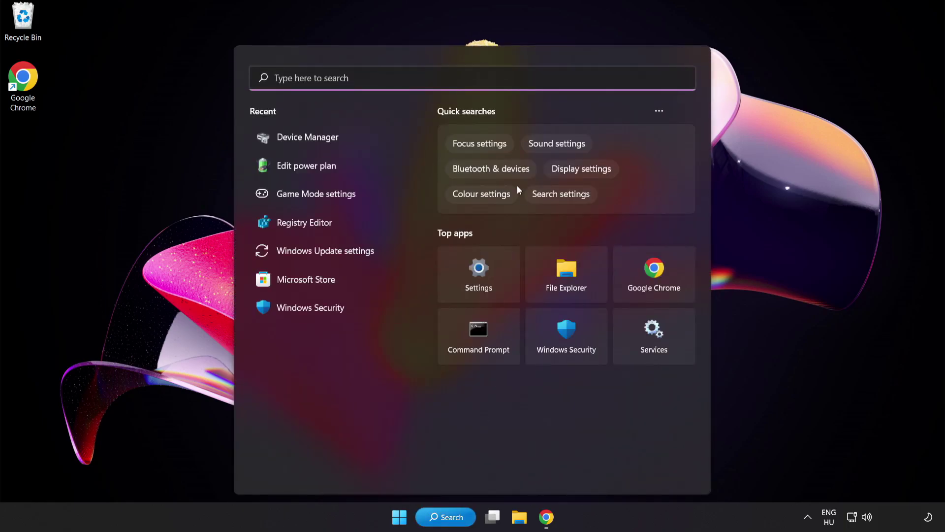
pyautogui.write('game ')
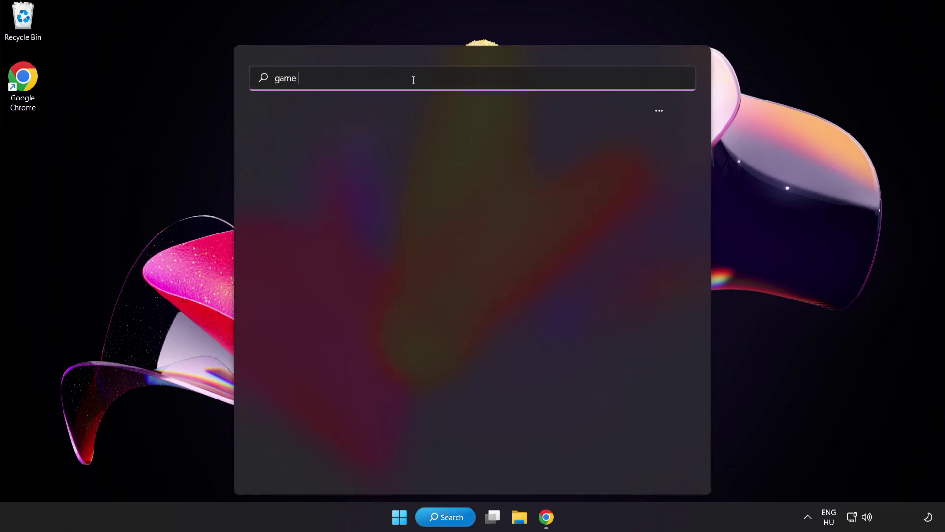
pyautogui.write('mode settings')
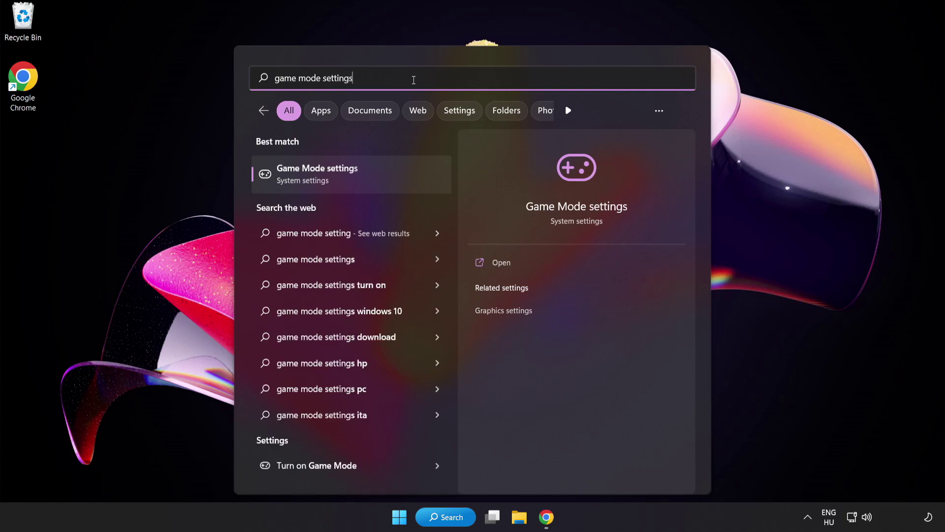
pyautogui.click(345, 182)
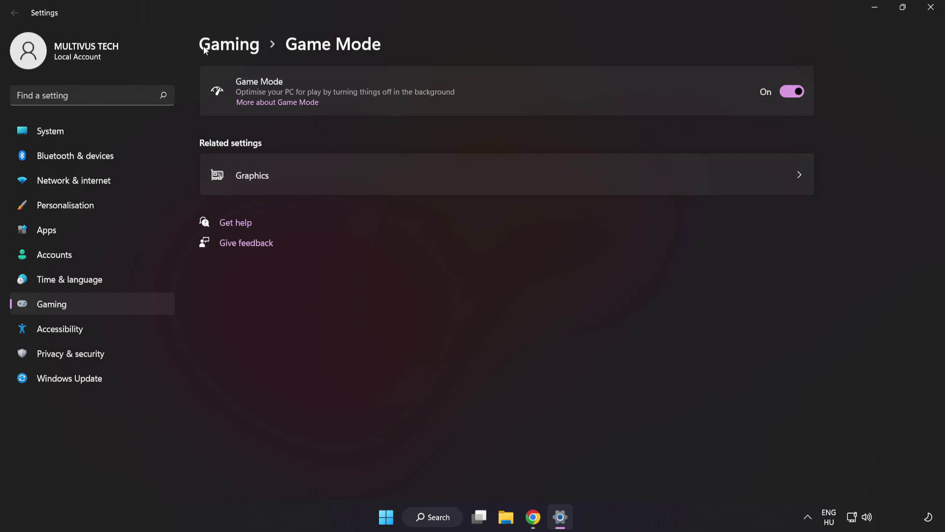
# Step: Verify the Xbox Game Bar controller-button option is Off under Gaming, then close Settings
pyautogui.click(234, 48)
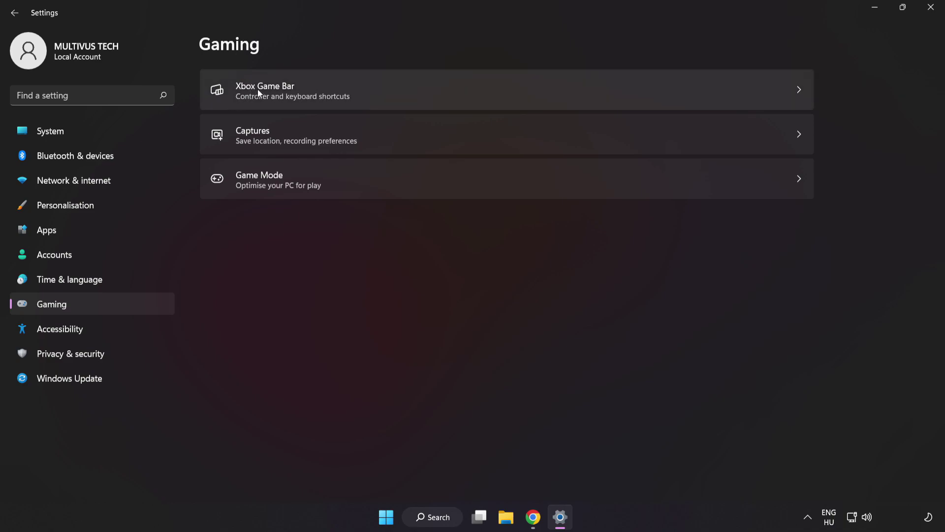
pyautogui.click(682, 88)
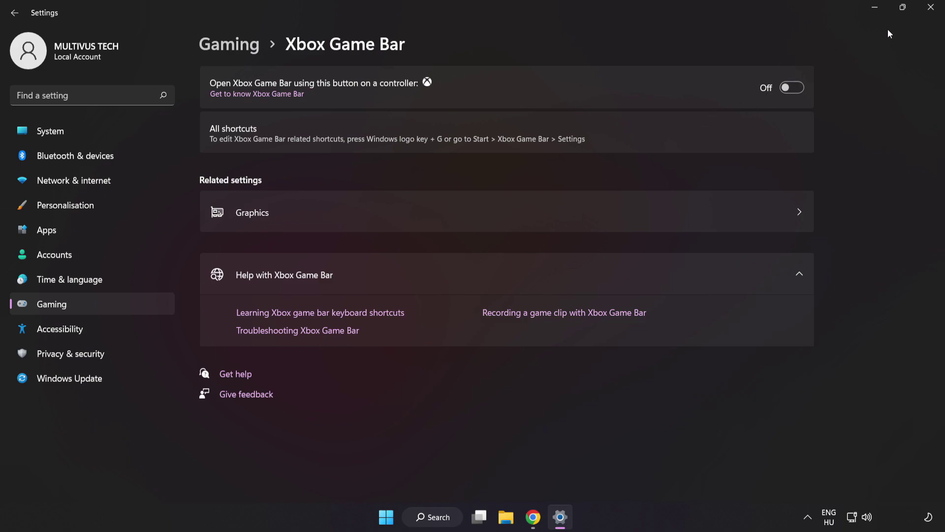
pyautogui.click(933, 14)
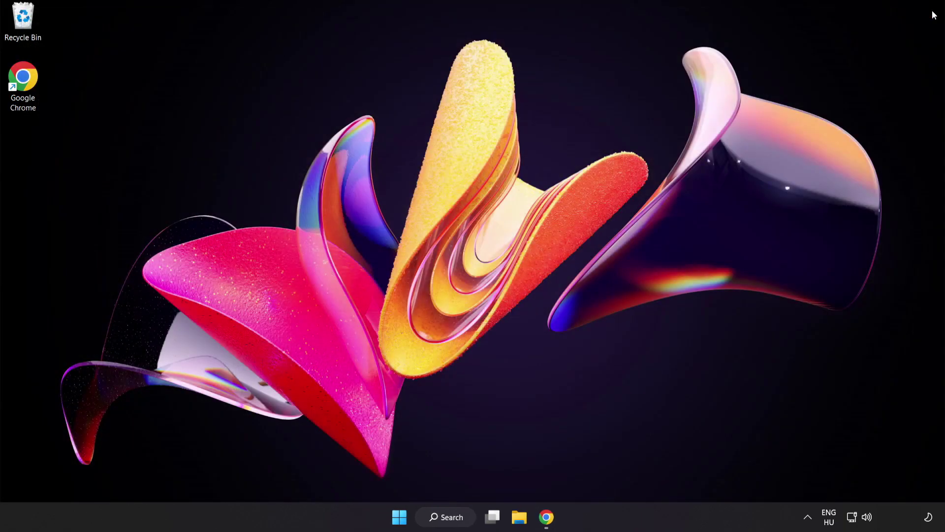
# Step: Open Task Manager from the Start context menu and end the Google Chrome (8) process
pyautogui.rightClick(398, 520)
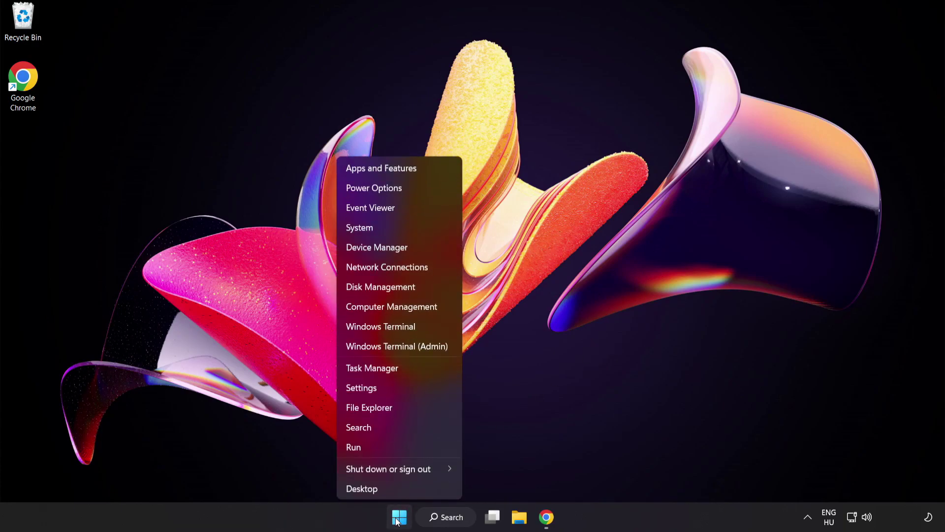
pyautogui.click(406, 367)
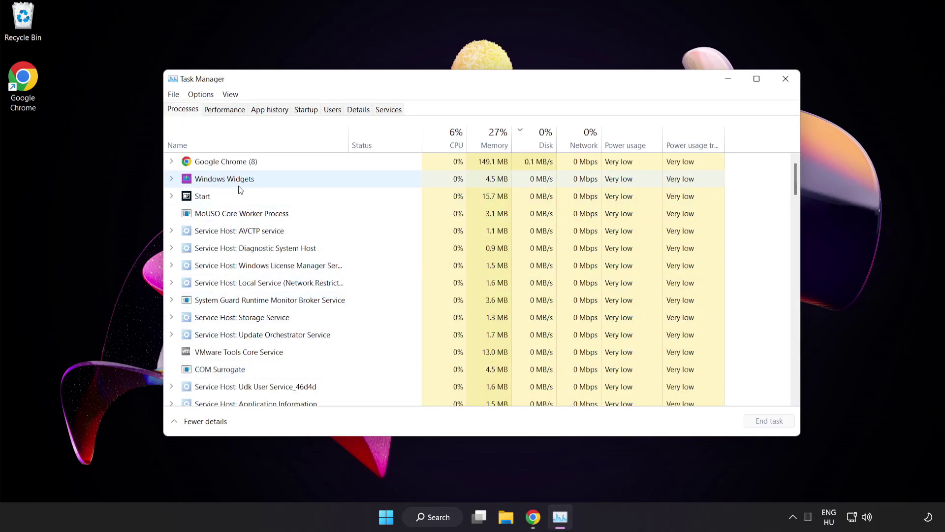
pyautogui.click(241, 162)
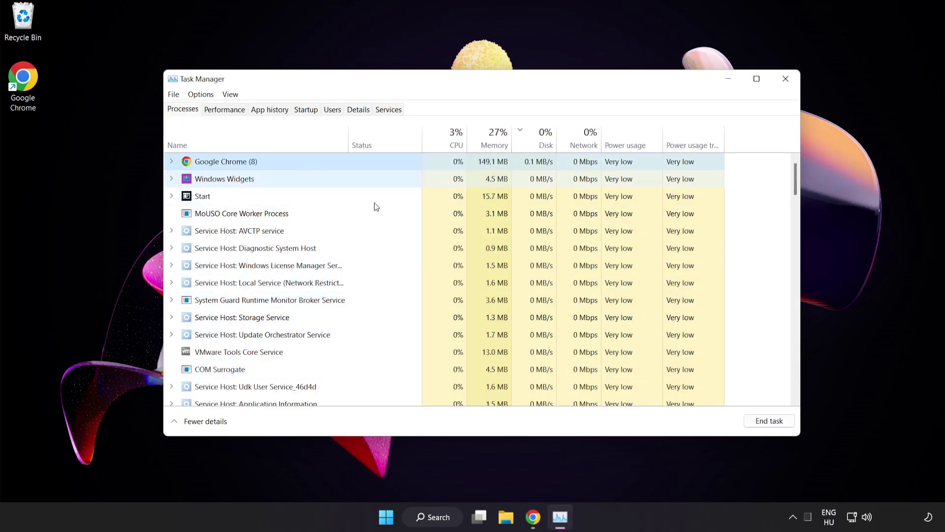
pyautogui.click(766, 421)
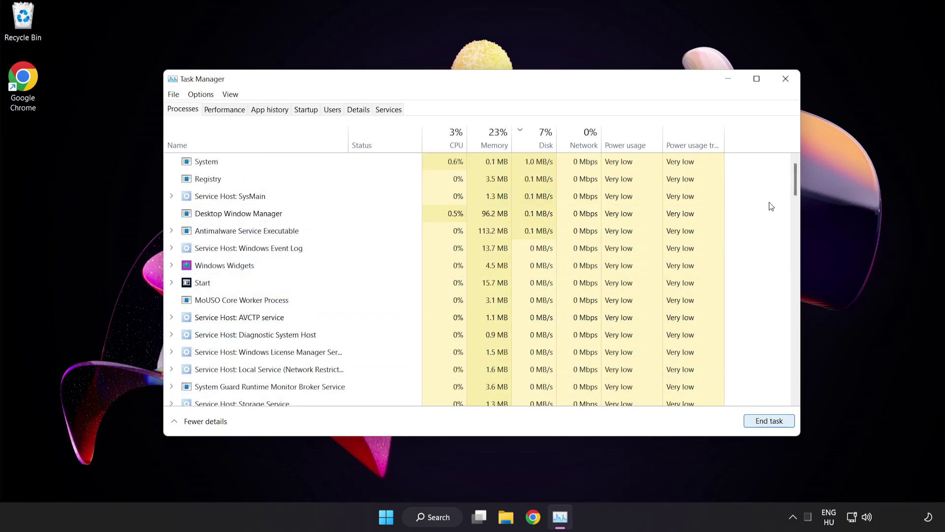
pyautogui.moveTo(794, 179); pyautogui.dragTo(787, 148)
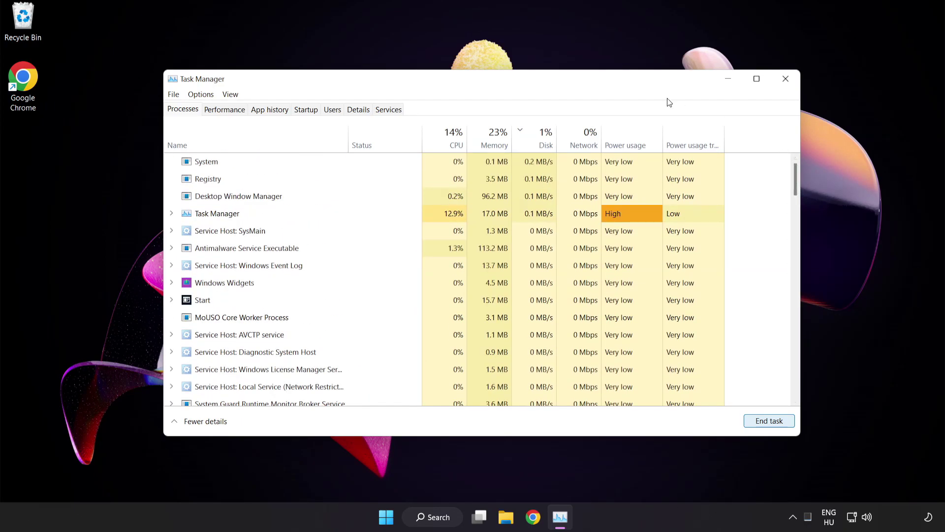
# Step: Disable Cortana, Phone Link and Terminal on the Startup apps list, then close Task Manager
pyautogui.click(309, 111)
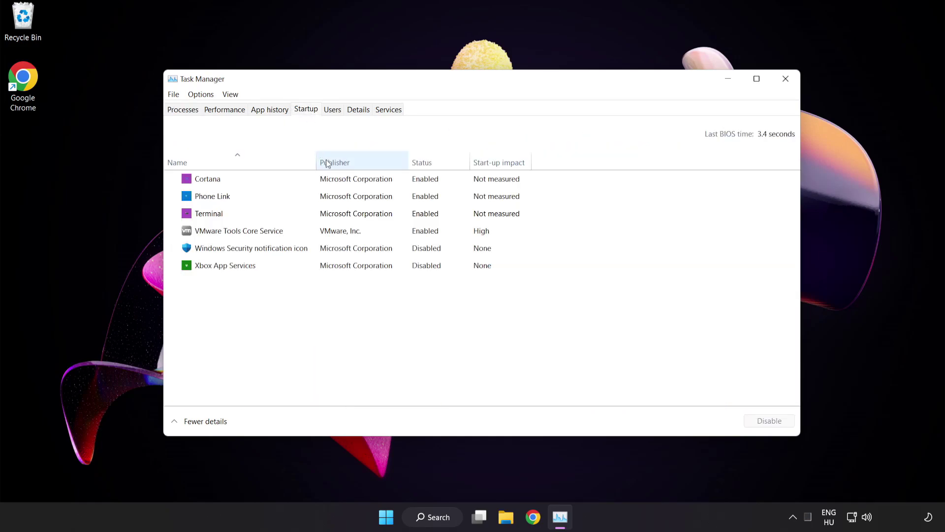
pyautogui.click(333, 185)
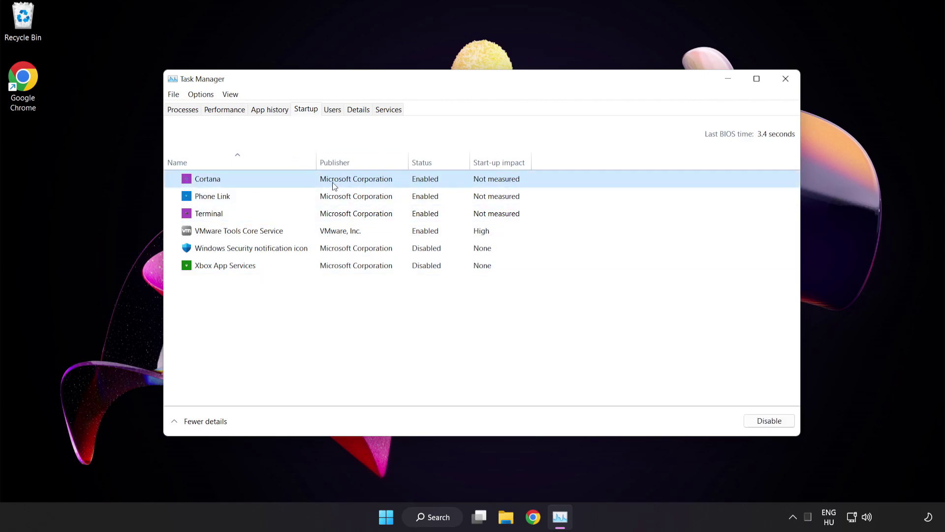
pyautogui.click(774, 423)
pyautogui.click(274, 196)
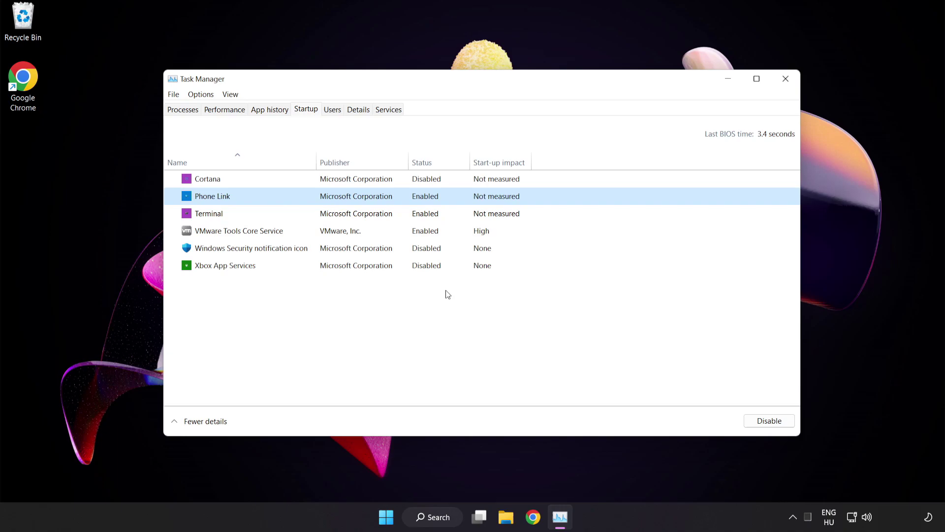
pyautogui.click(760, 422)
pyautogui.click(377, 217)
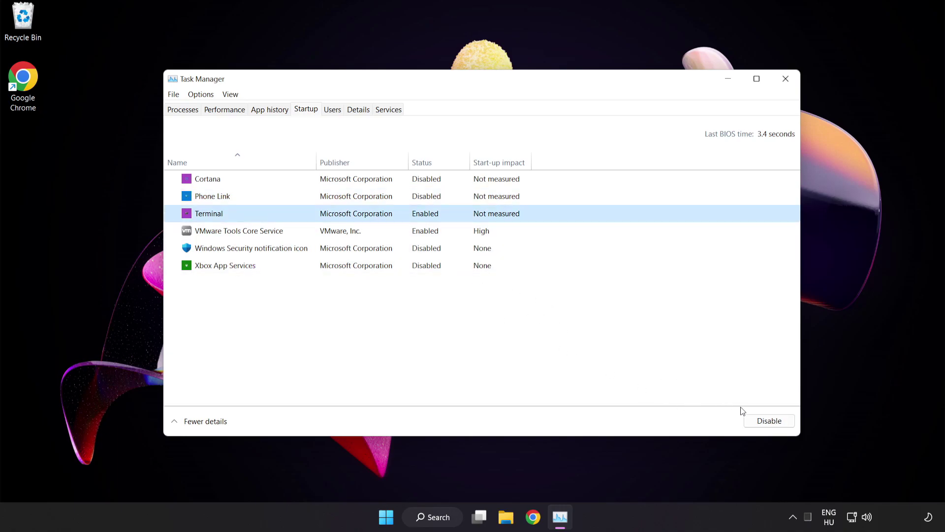
pyautogui.click(770, 420)
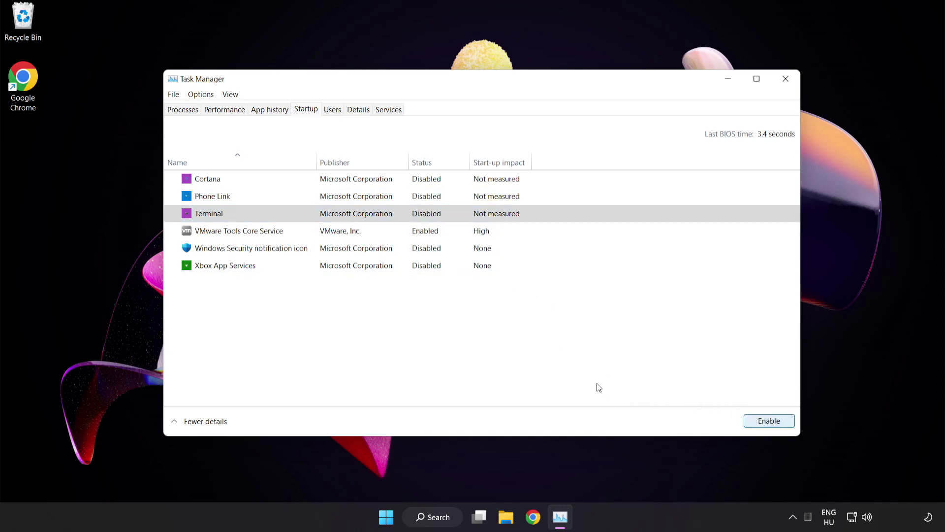
pyautogui.click(786, 80)
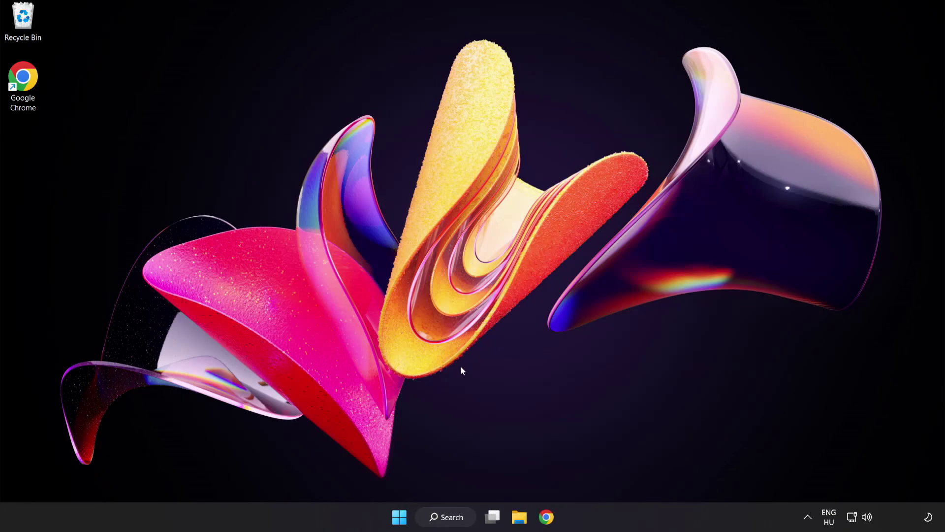
# Step: Open Windows Update via search 'update', check for updates to confirm up to date, close Settings
pyautogui.click(448, 521)
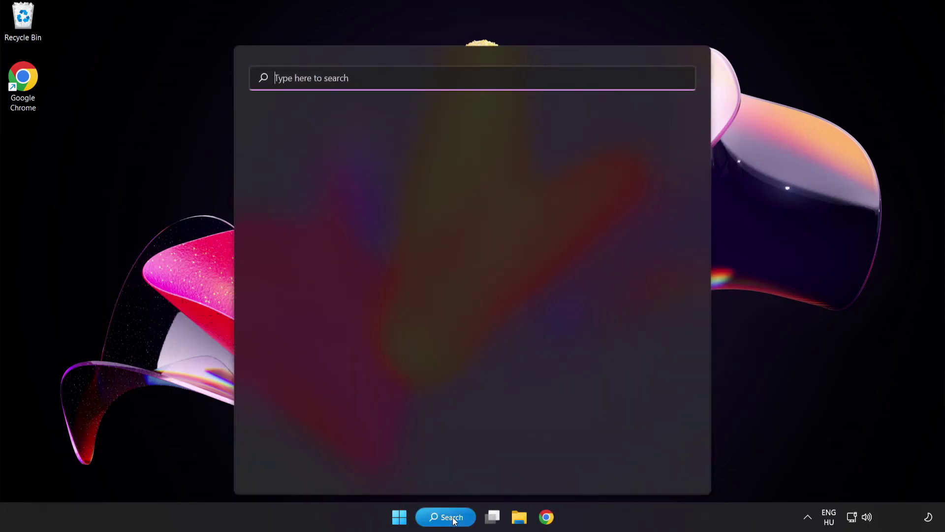
pyautogui.write('update')
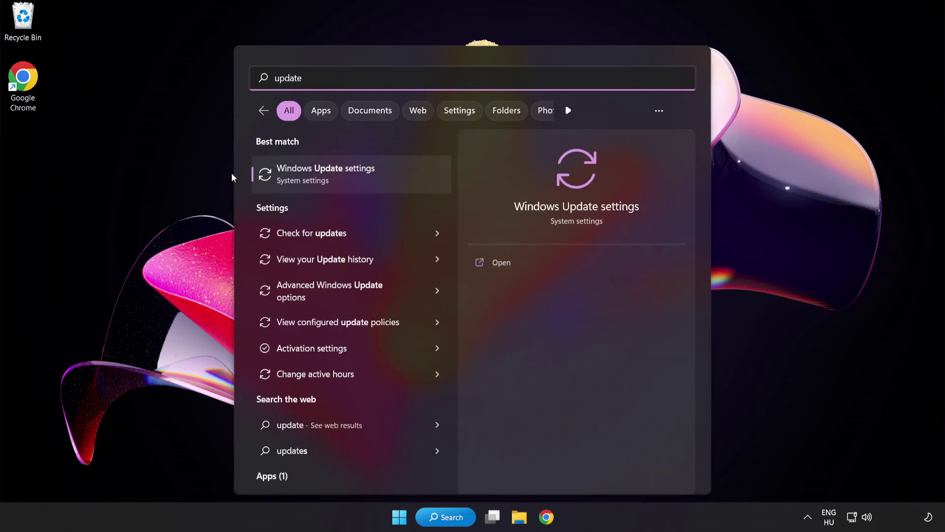
pyautogui.click(388, 173)
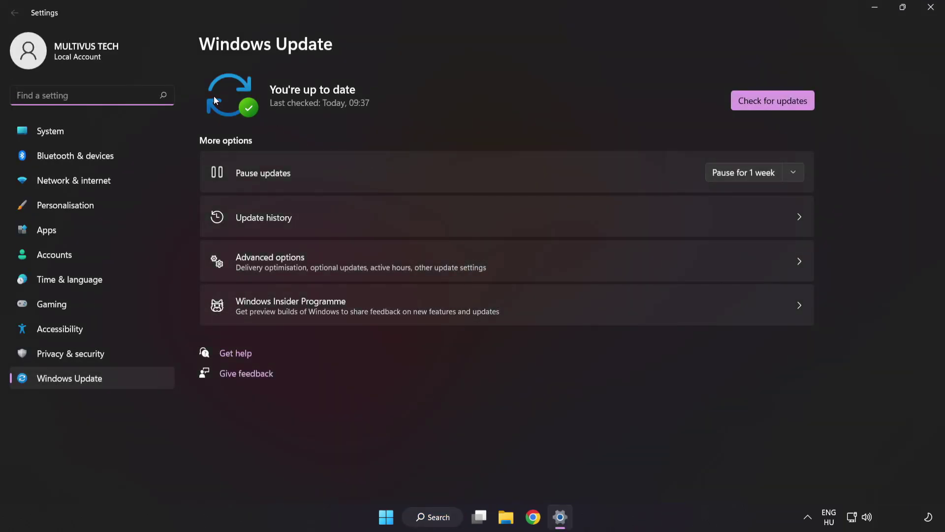
pyautogui.click(772, 104)
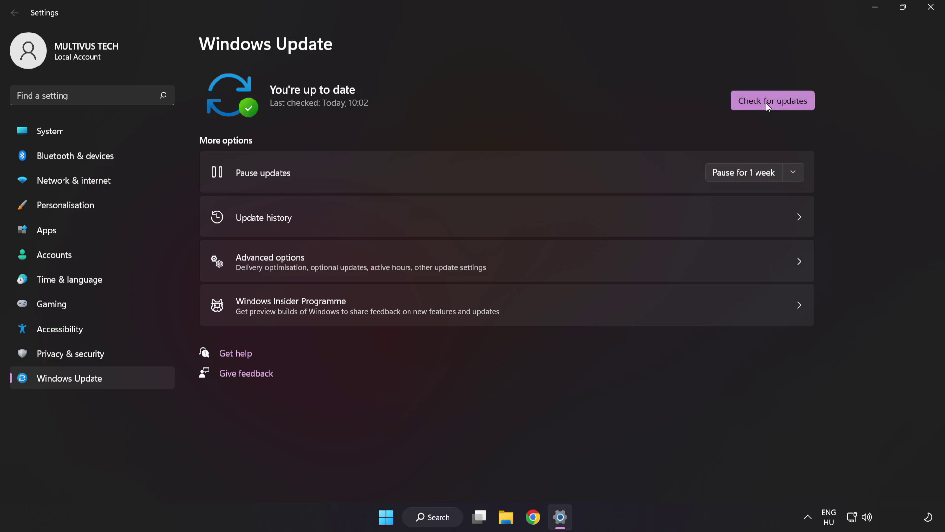
pyautogui.click(930, 8)
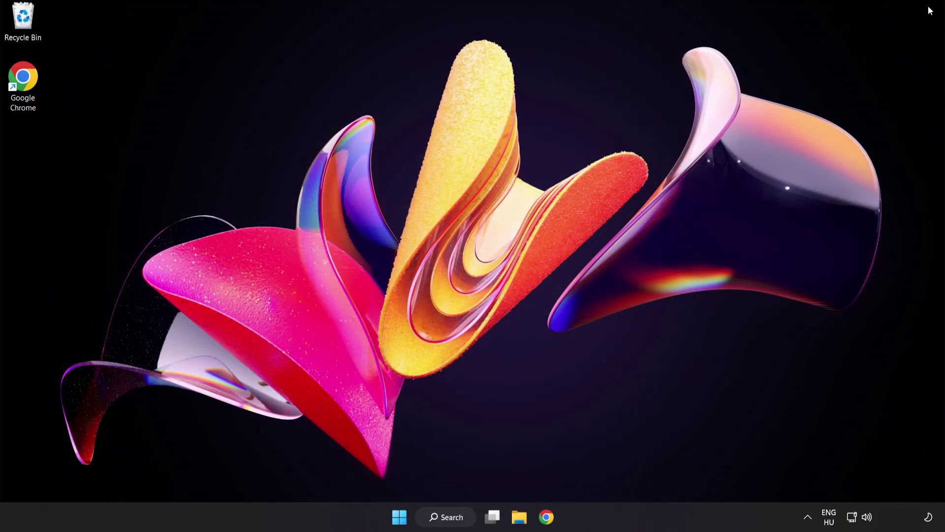
# Step: Launch Registry Editor via 'regedit' and browse to HKEY_CURRENT_USER\System\GameConfigStore
pyautogui.click(456, 519)
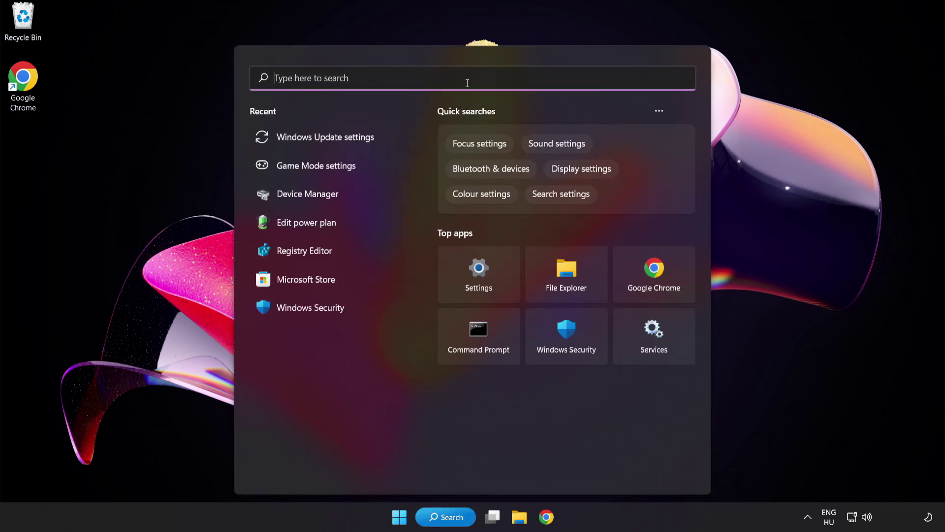
pyautogui.write('regedit')
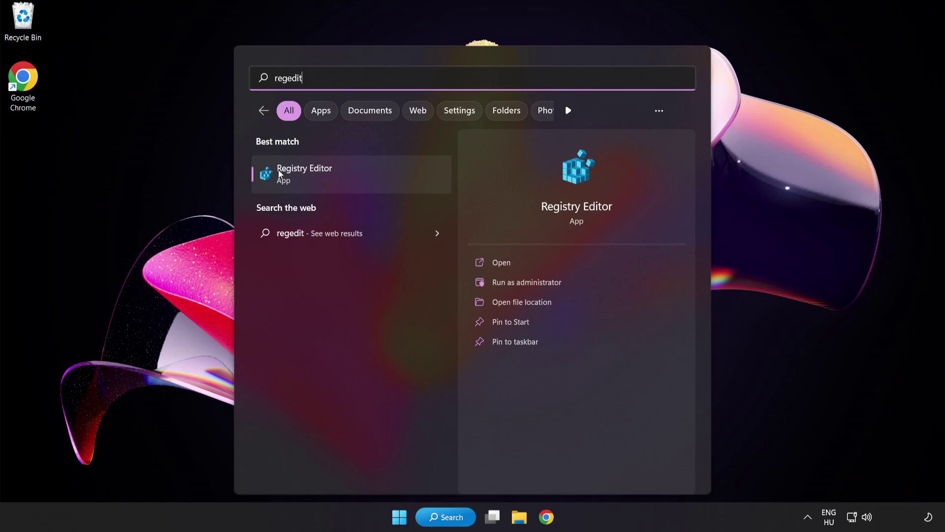
pyautogui.click(363, 171)
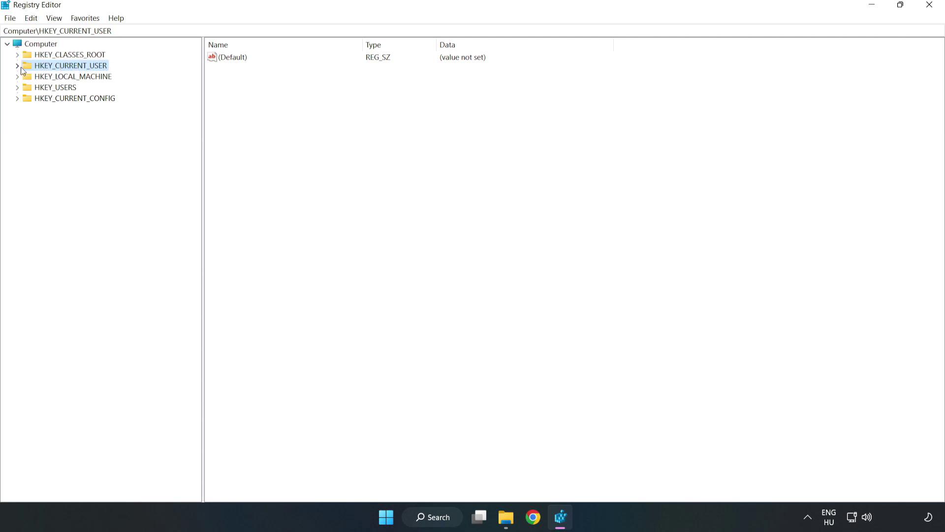
pyautogui.click(17, 66)
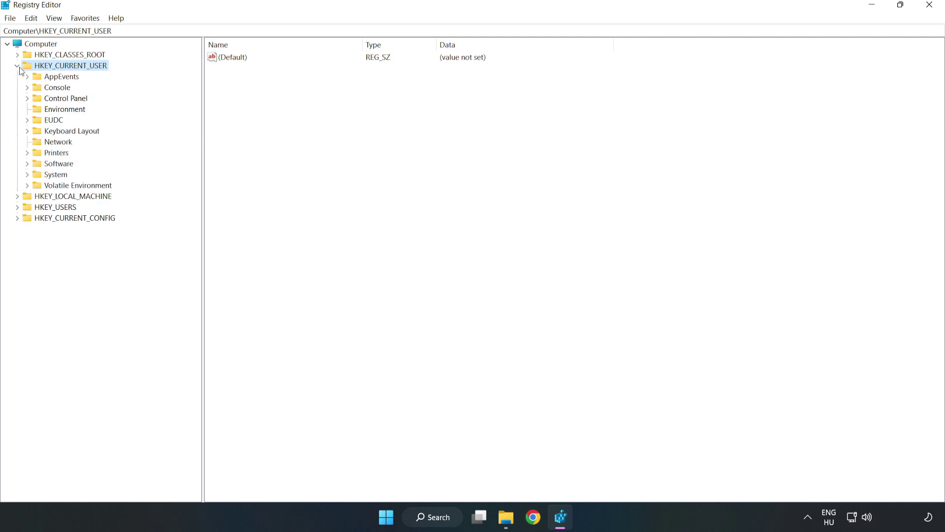
pyautogui.click(27, 176)
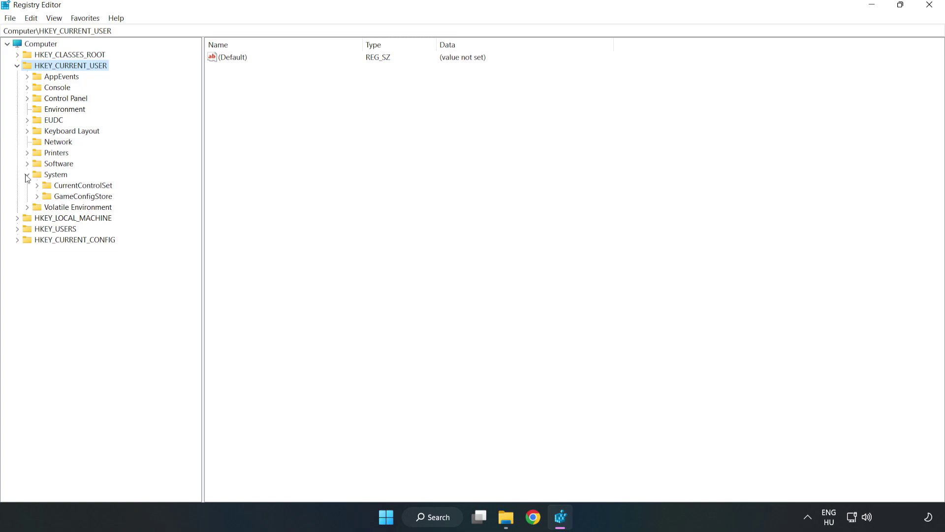
pyautogui.click(79, 198)
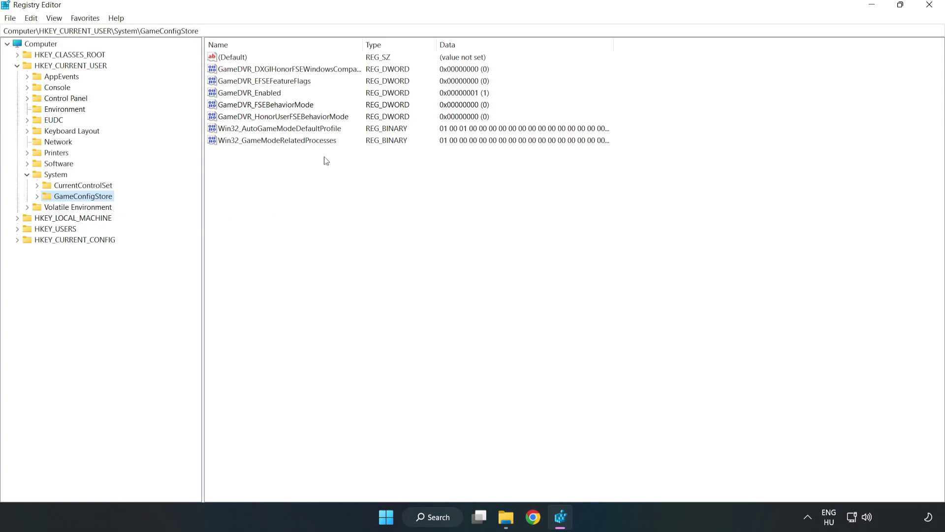
# Step: Change GameDVR_Enabled's value data from 1 to 0
pyautogui.click(232, 94)
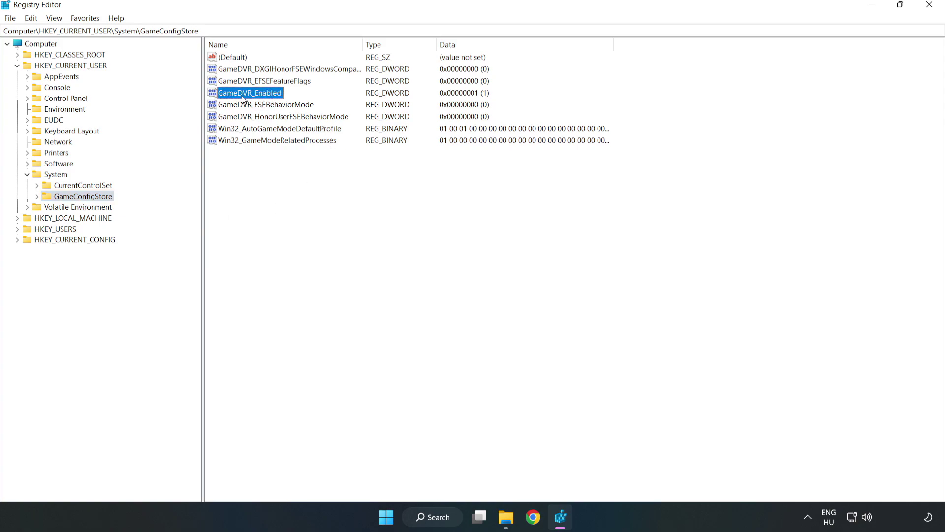
pyautogui.rightClick(259, 97)
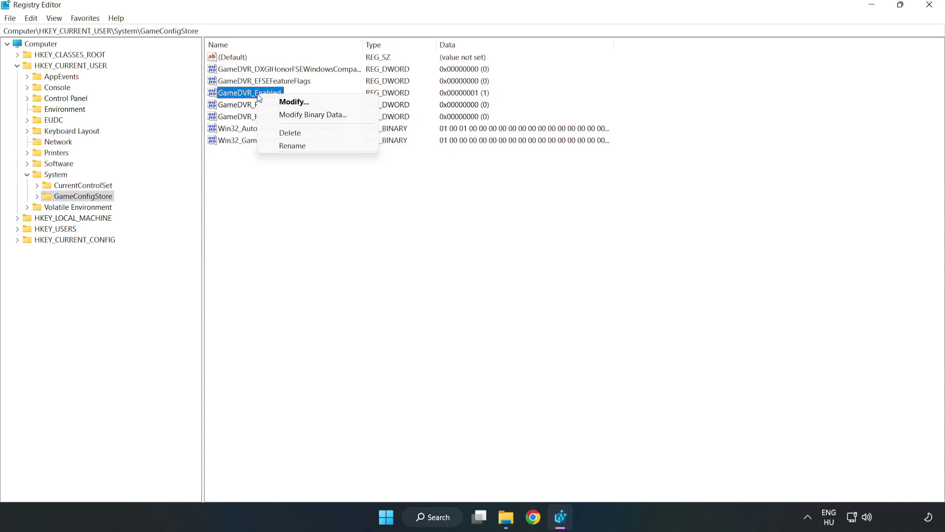
pyautogui.click(303, 102)
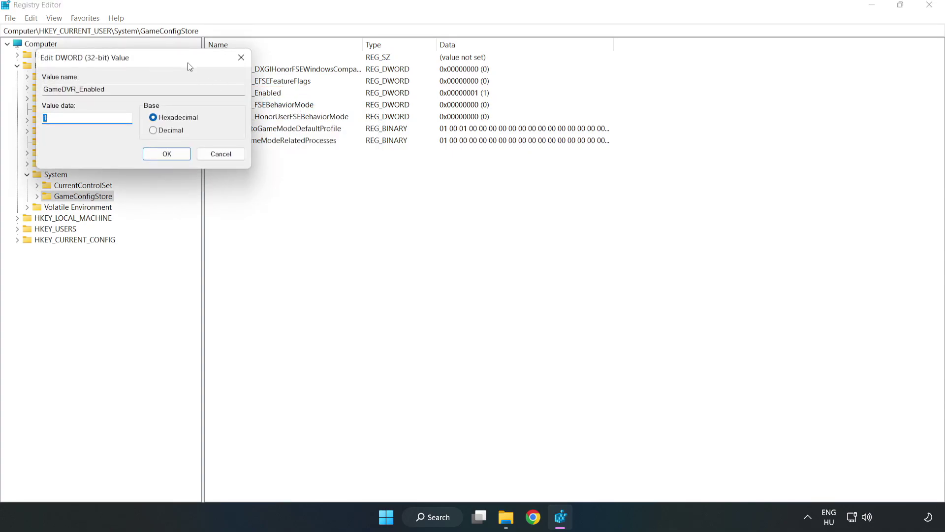
pyautogui.moveTo(186, 63); pyautogui.dragTo(527, 201)
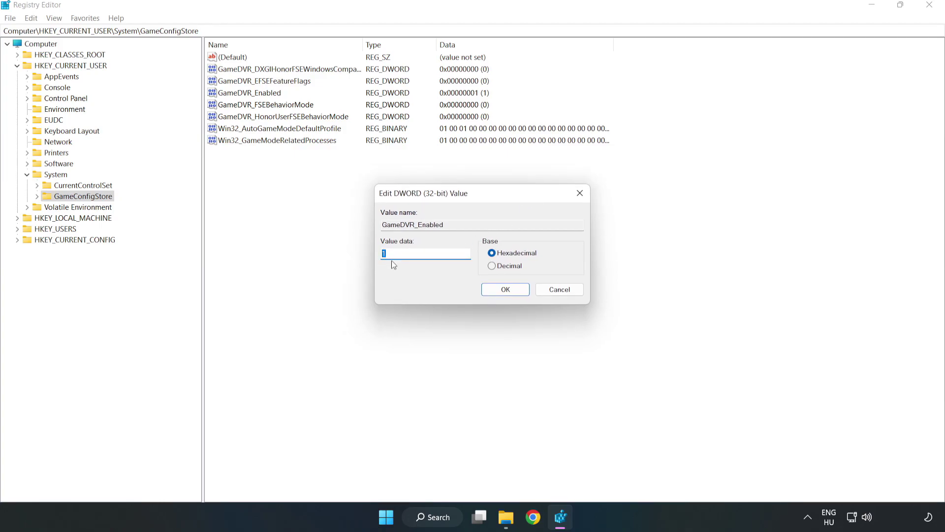
pyautogui.write('0')
pyautogui.click(507, 291)
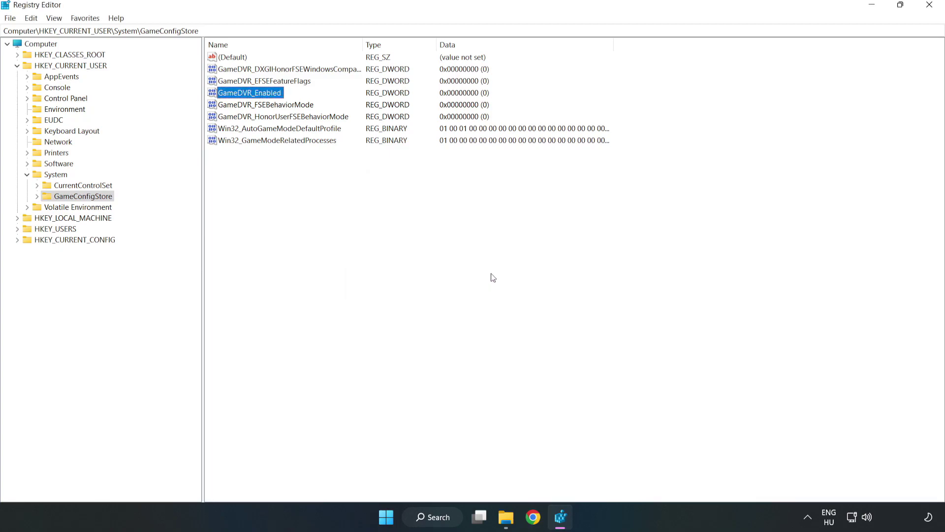
# Step: Collapse HKEY_CURRENT_USER and expand HKEY_LOCAL_MACHINE\SOFTWARE\Microsoft\PolicyManager\default\ApplicationManagement
pyautogui.click(17, 66)
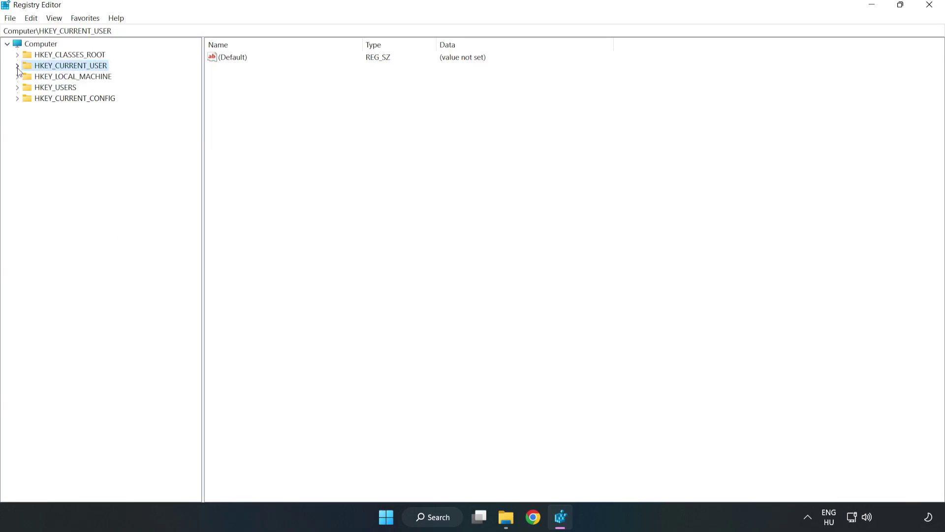
pyautogui.doubleClick(23, 78)
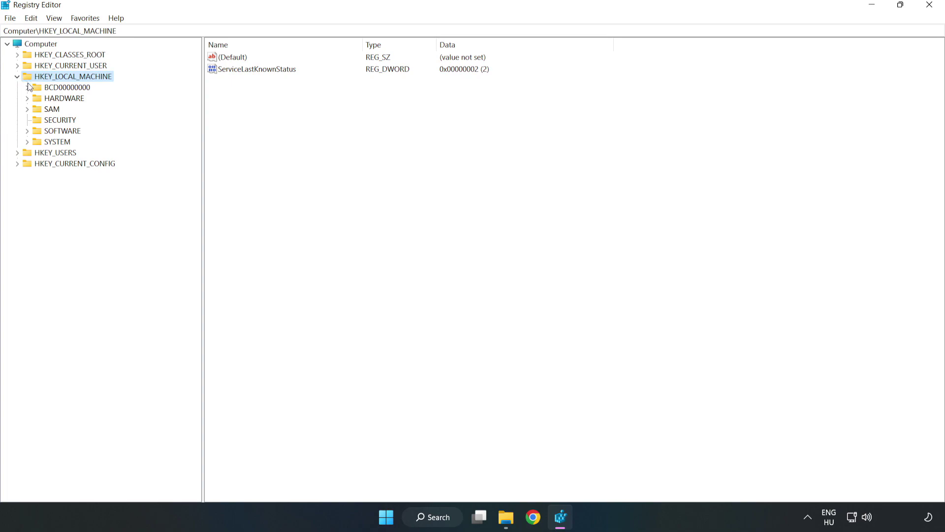
pyautogui.click(29, 131)
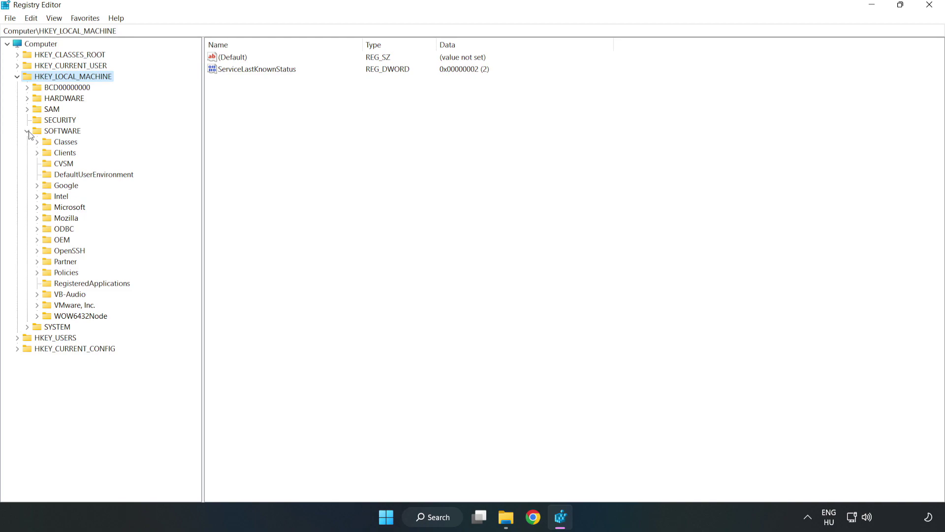
pyautogui.click(38, 210)
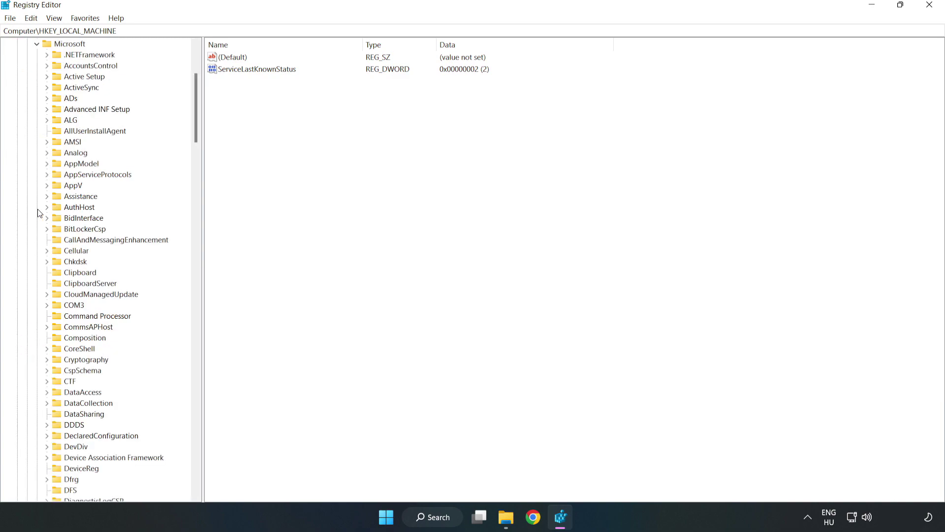
pyautogui.moveTo(196, 127); pyautogui.dragTo(217, 351)
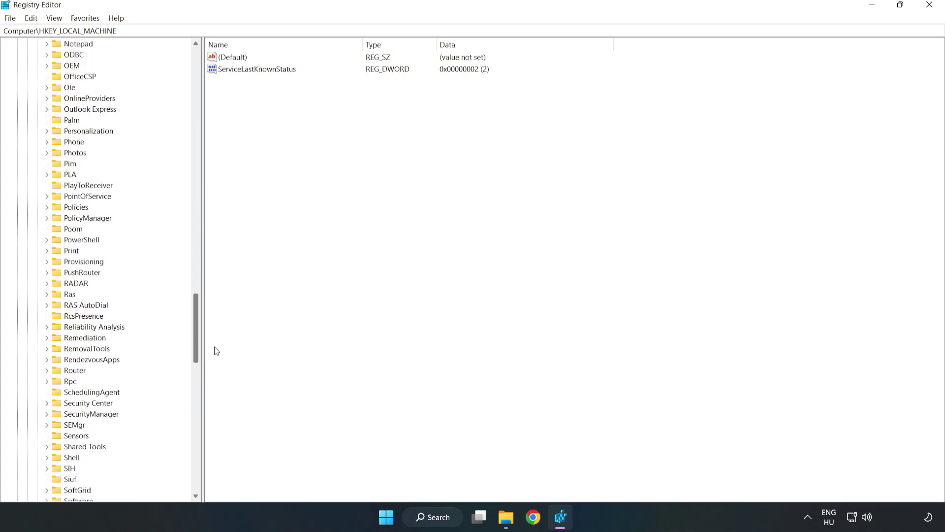
pyautogui.click(46, 218)
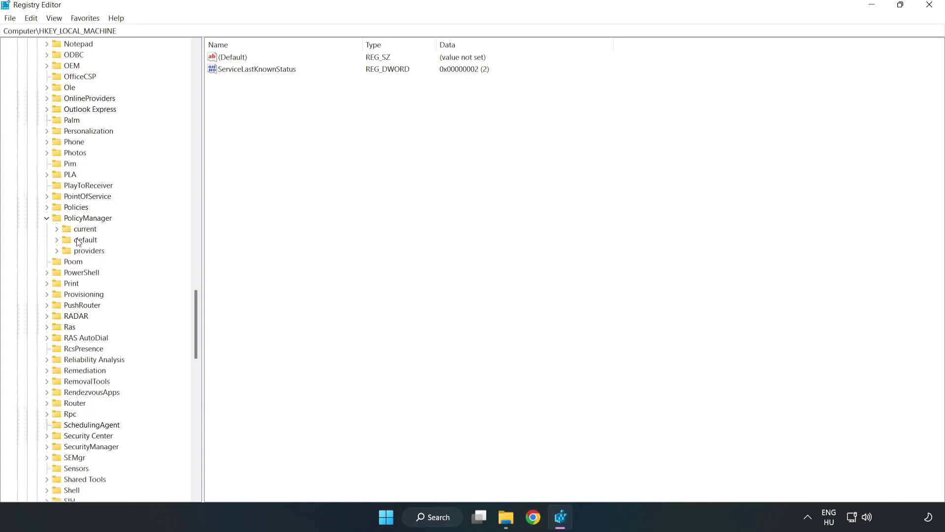
pyautogui.click(57, 239)
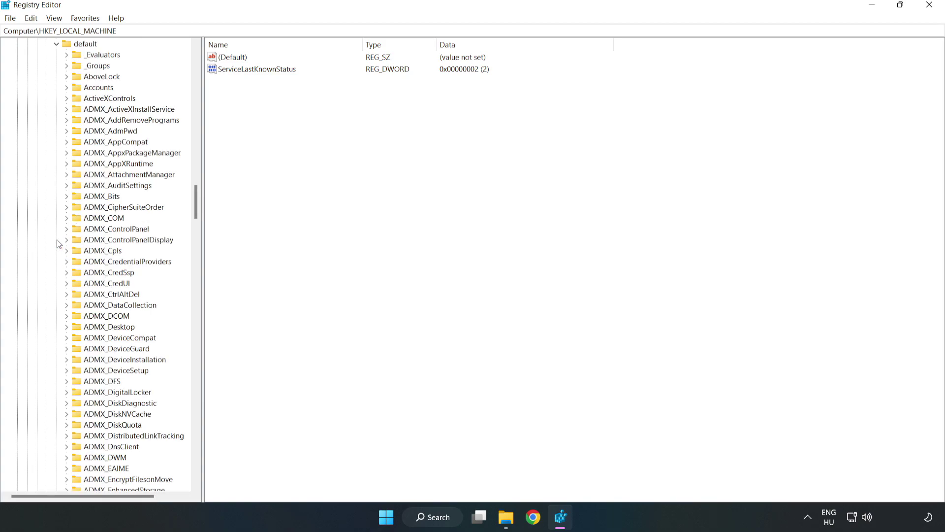
pyautogui.moveTo(196, 202); pyautogui.dragTo(98, 263)
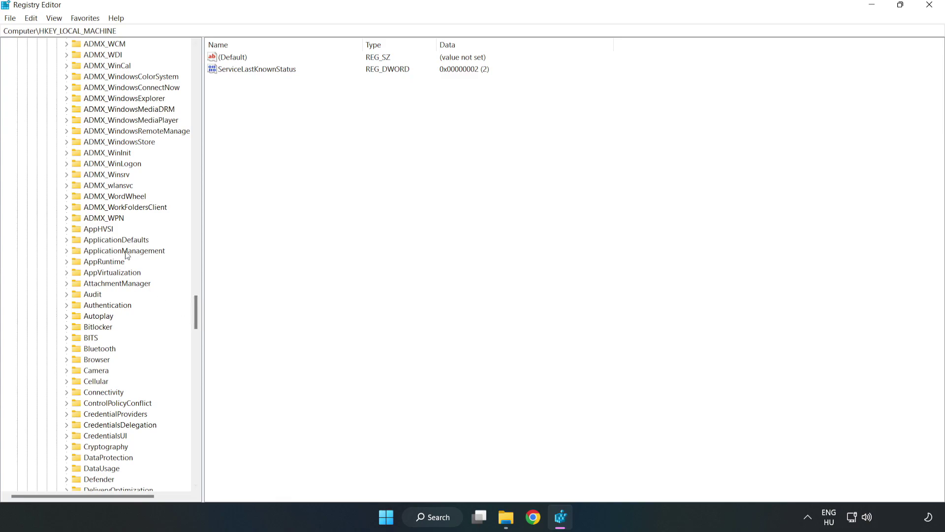
pyautogui.click(69, 250)
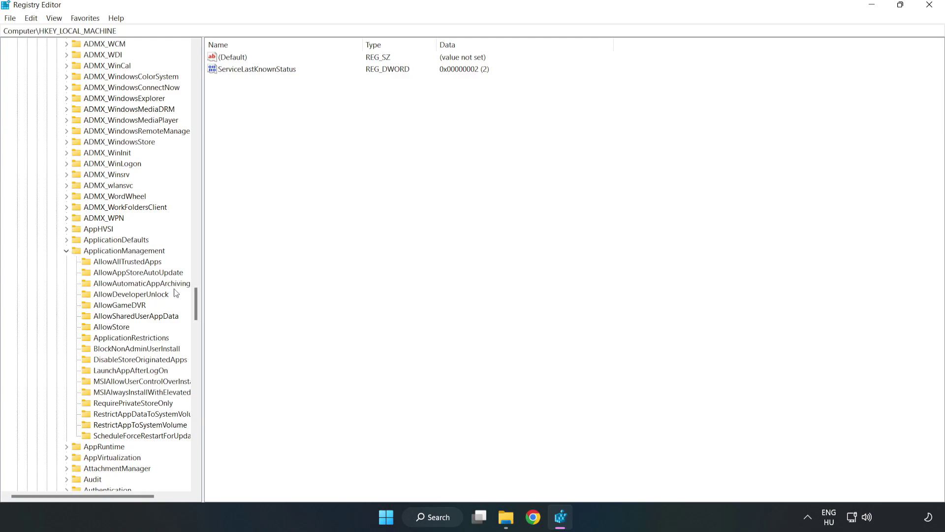
# Step: Change the 'value' entry under AllowGameDVR to 0, then close Registry Editor
pyautogui.click(111, 306)
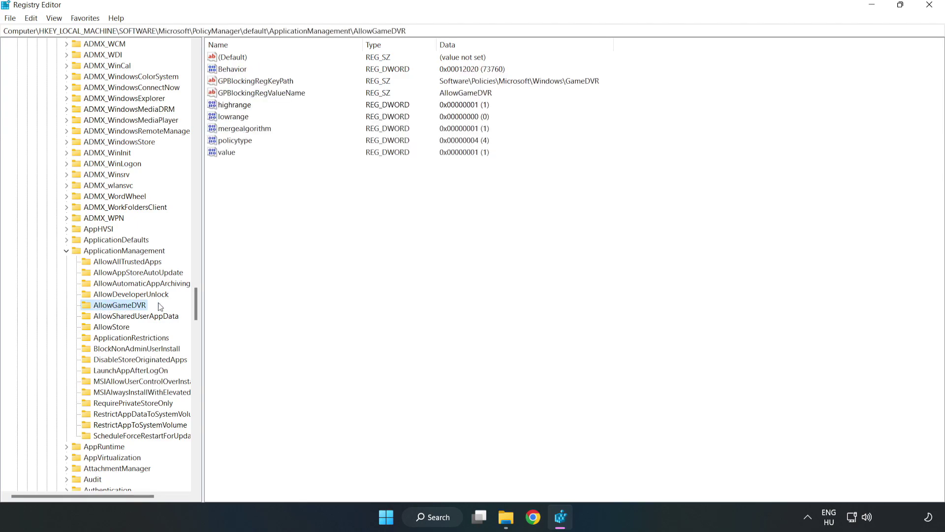
pyautogui.click(222, 154)
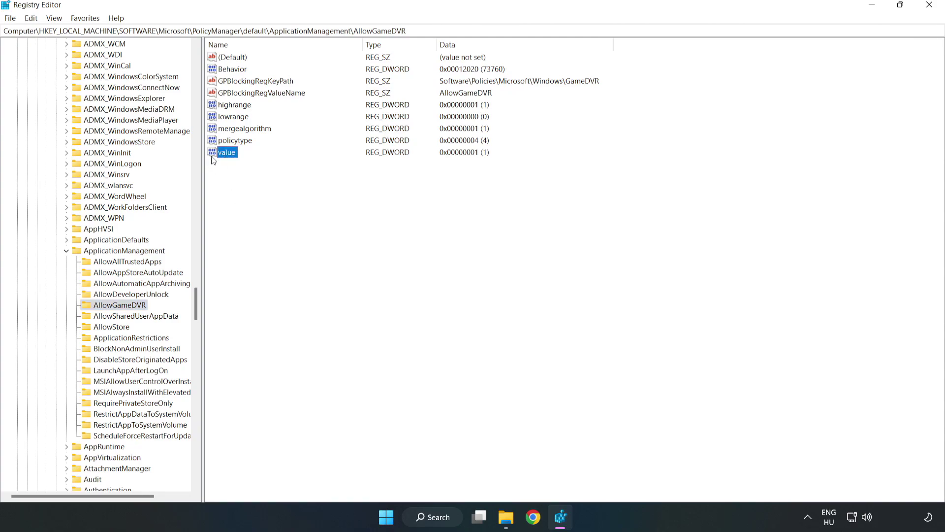
pyautogui.rightClick(231, 156)
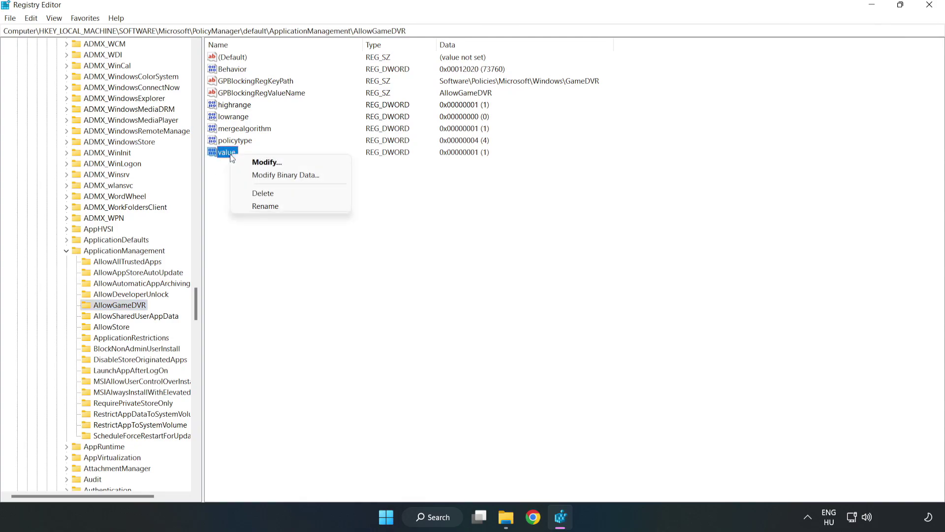
pyautogui.click(270, 162)
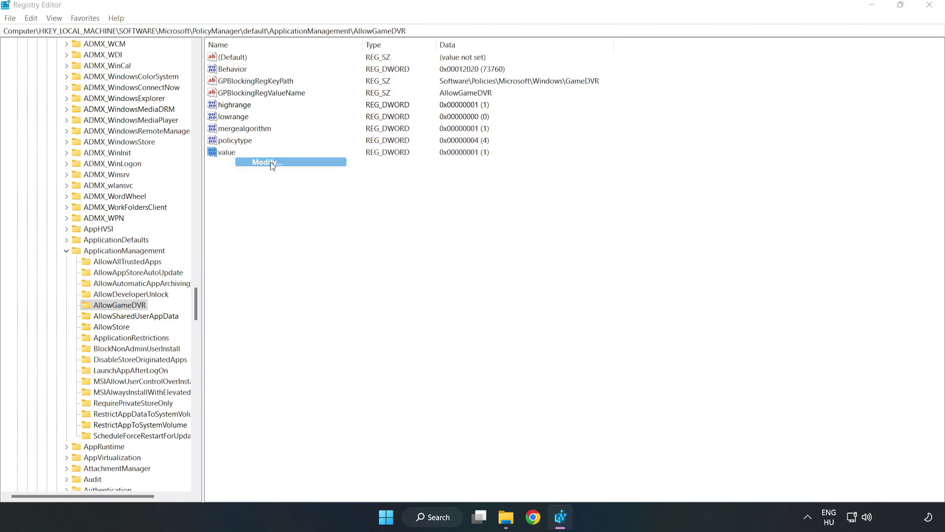
pyautogui.moveTo(170, 58); pyautogui.dragTo(482, 197)
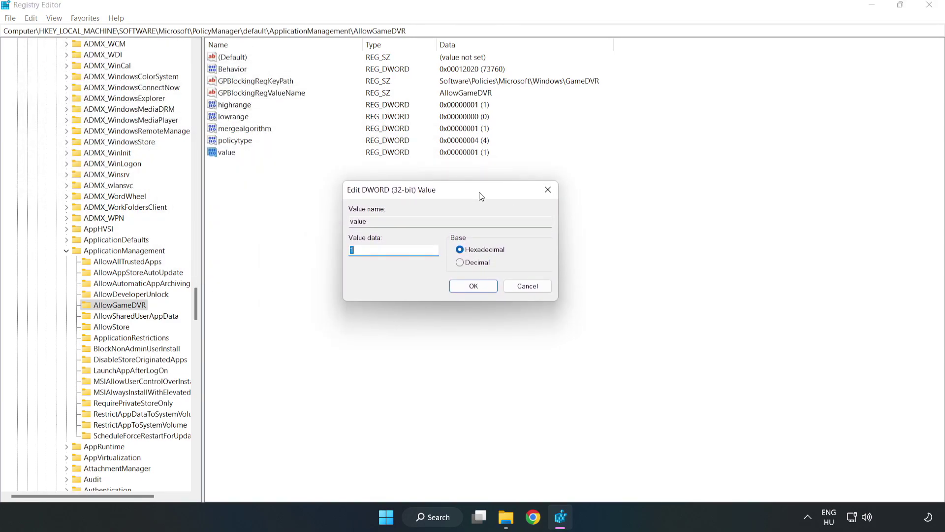
pyautogui.click(378, 253)
pyautogui.write('0')
pyautogui.click(474, 286)
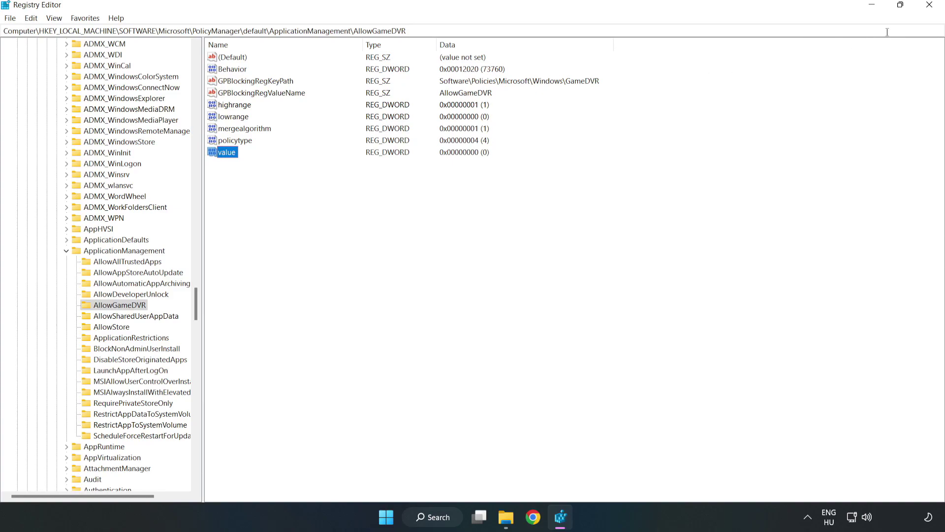
pyautogui.click(930, 6)
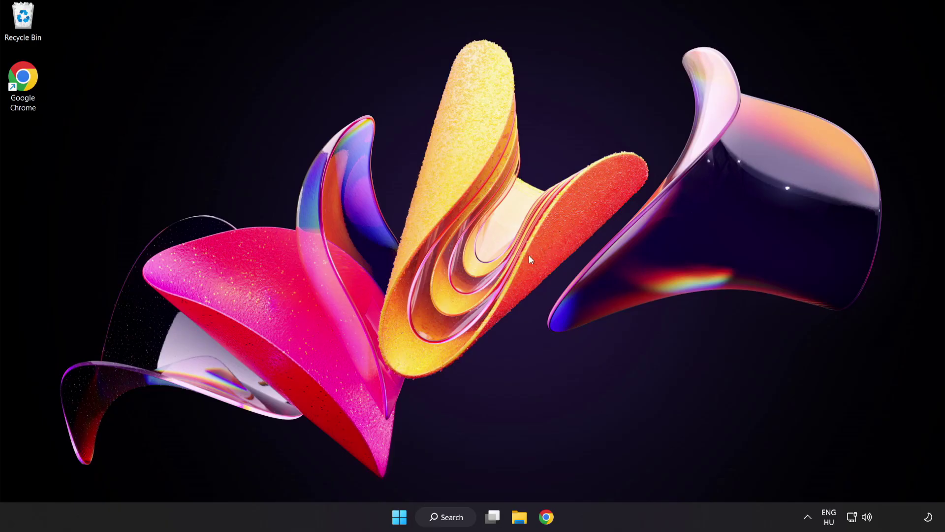
# Step: In Chrome, download dxwebsetup.exe from the DirectX End-User Runtime page and run it
pyautogui.click(547, 523)
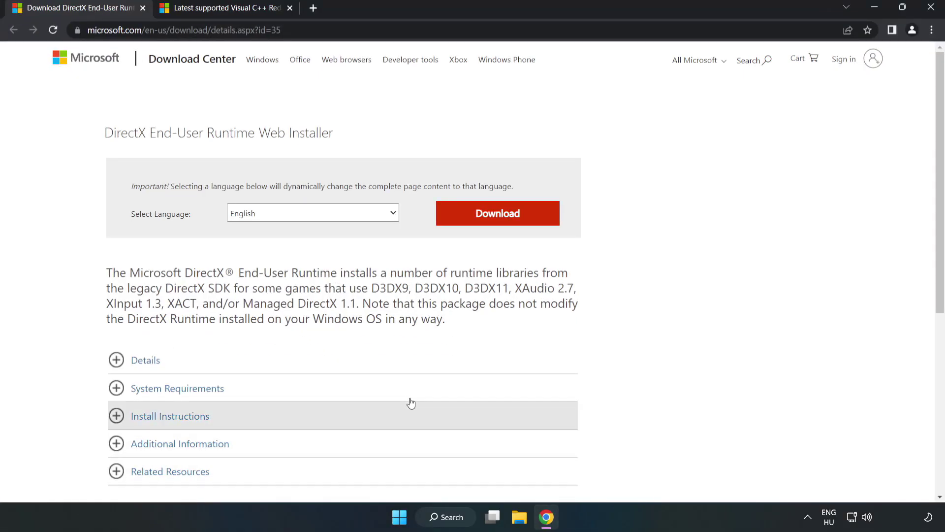
pyautogui.click(99, 30)
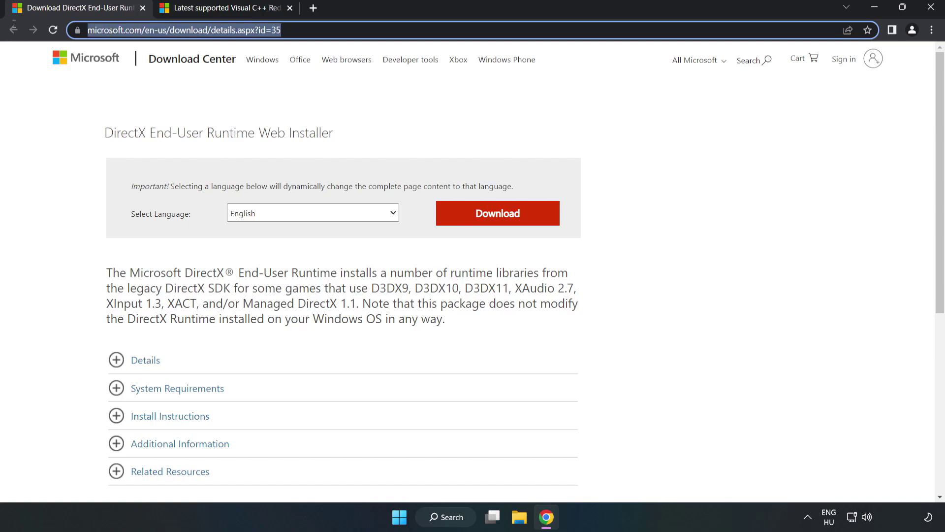
pyautogui.click(384, 116)
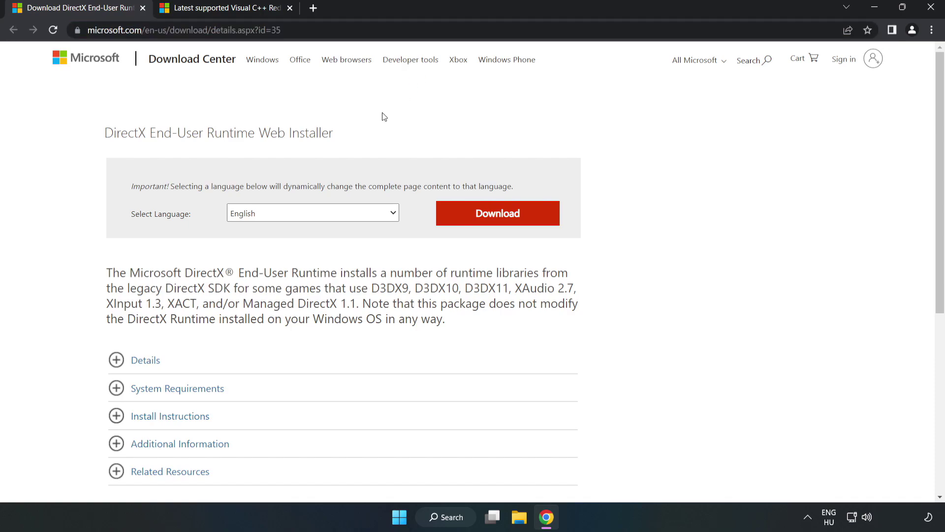
pyautogui.click(505, 224)
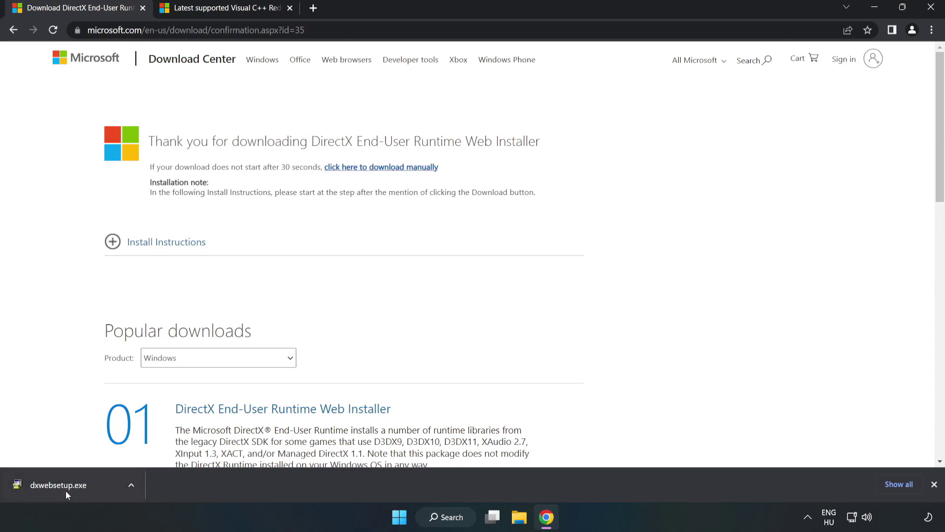
pyautogui.click(96, 487)
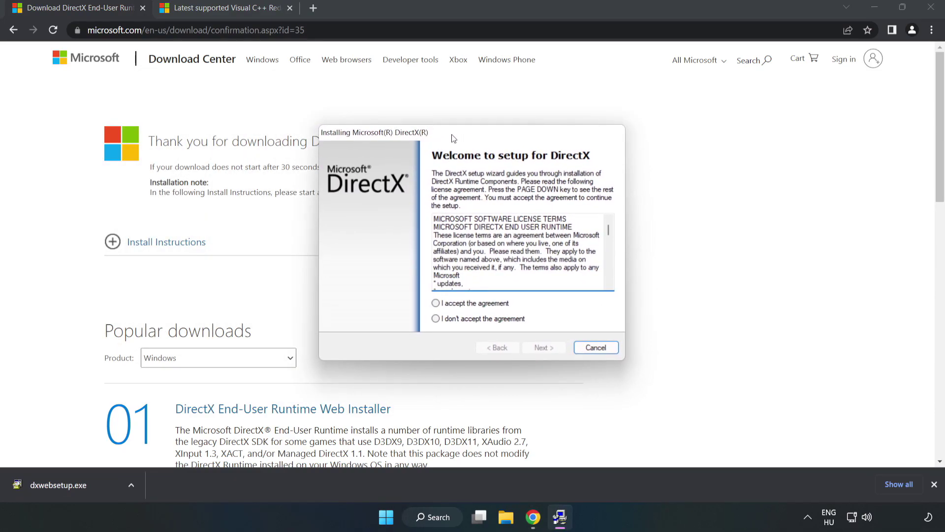
# Step: Accept the DirectX license, untick Install the Bing Bar, run the install, and finish
pyautogui.moveTo(609, 232); pyautogui.dragTo(609, 281)
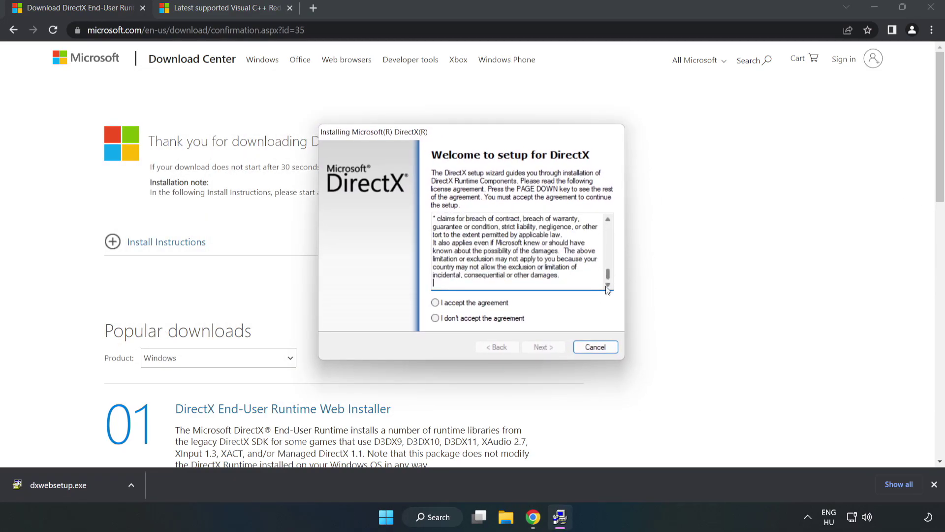
pyautogui.click(435, 303)
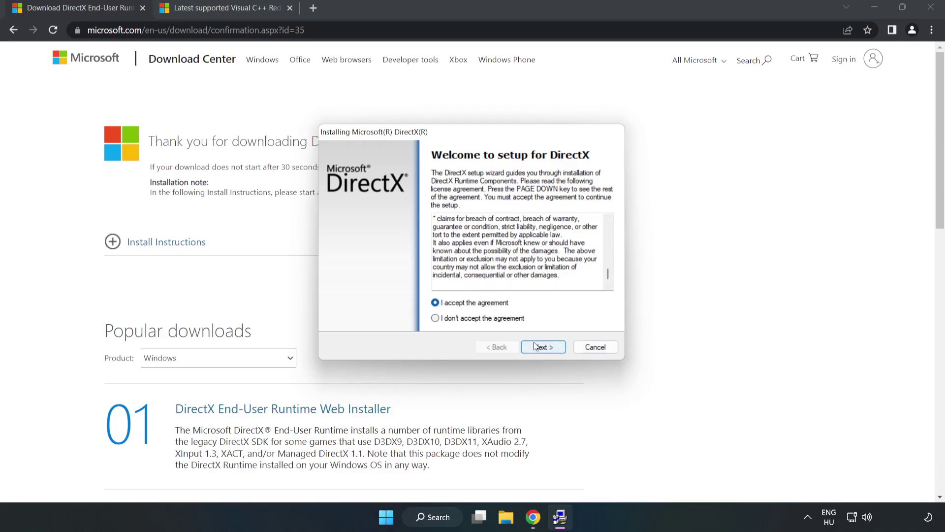
pyautogui.click(544, 347)
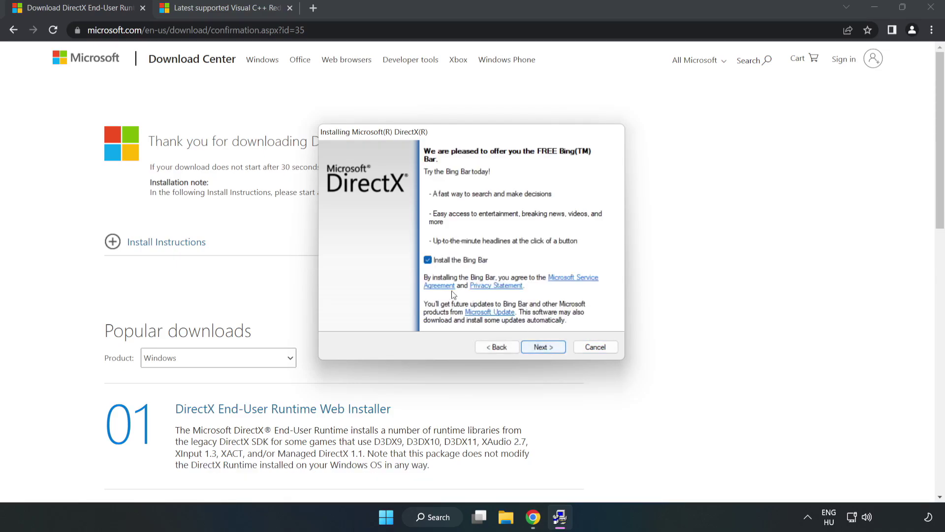
pyautogui.click(428, 260)
pyautogui.click(543, 347)
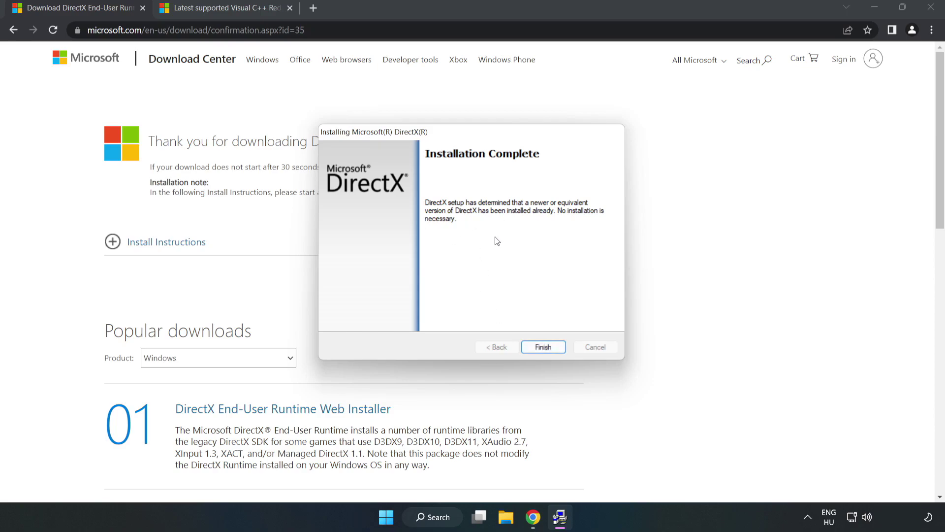
pyautogui.click(543, 347)
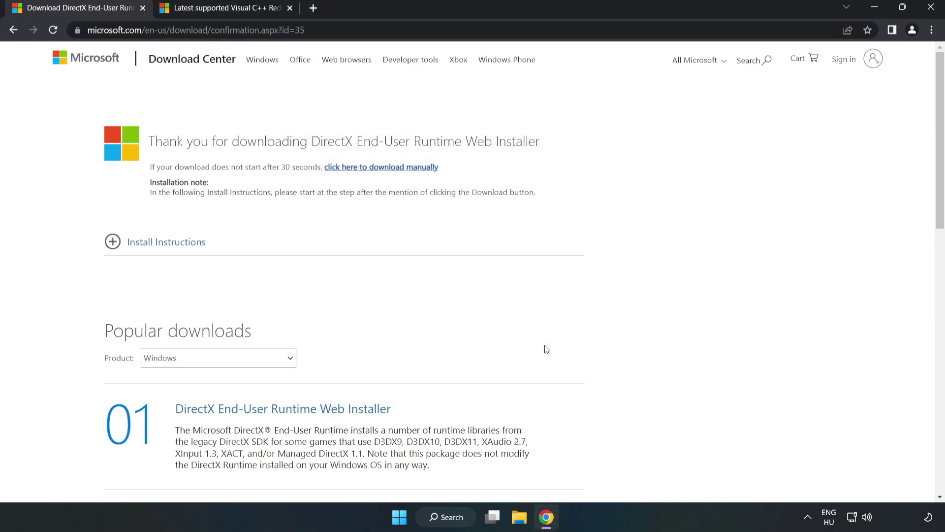
# Step: Close the DirectX tab and scroll the Microsoft Learn article to the redistributable download table
pyautogui.click(142, 8)
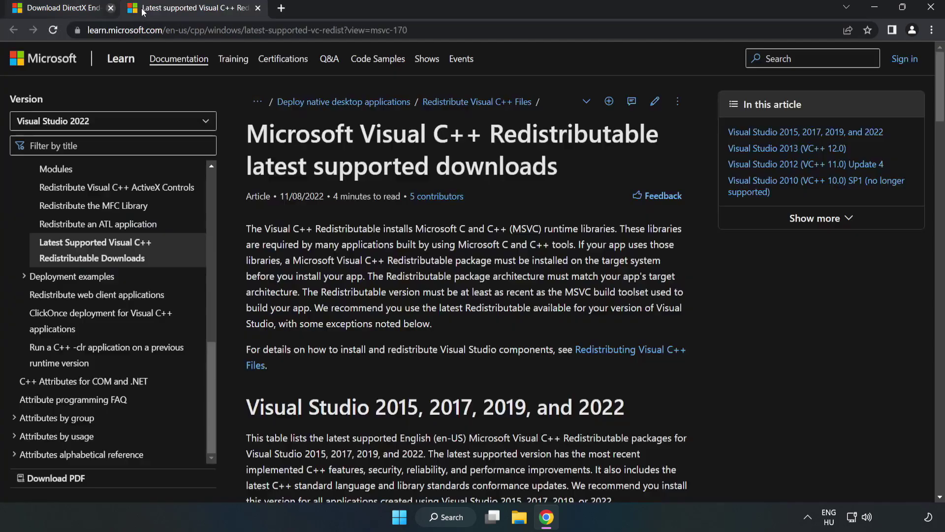
pyautogui.click(492, 30)
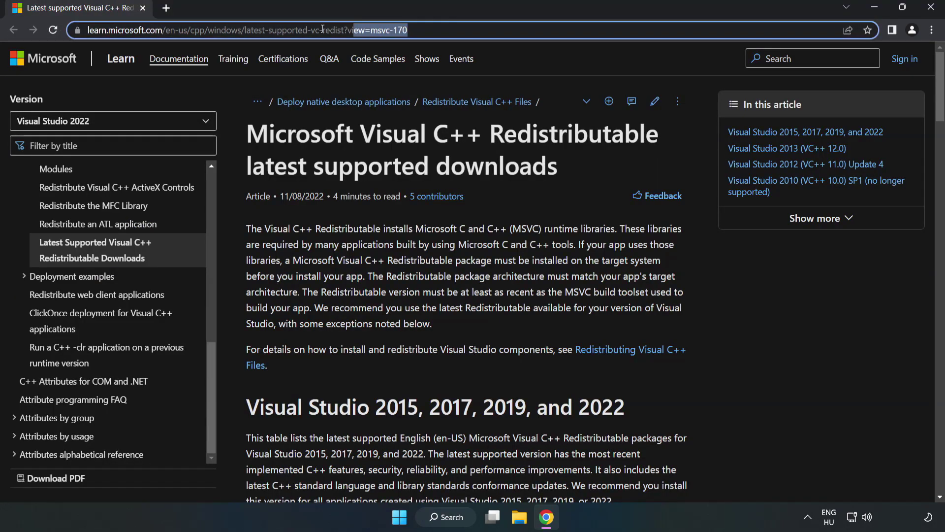
pyautogui.click(512, 30)
pyautogui.click(517, 45)
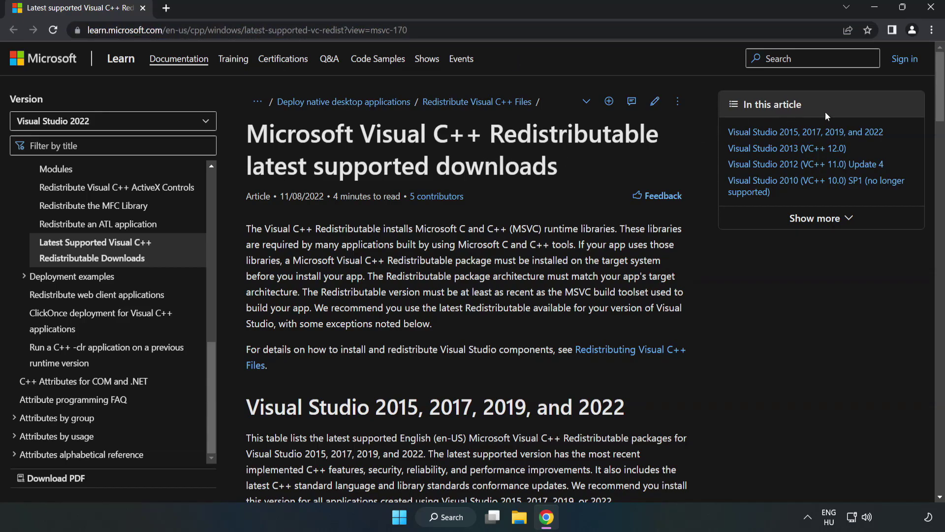
pyautogui.moveTo(942, 110); pyautogui.dragTo(942, 157)
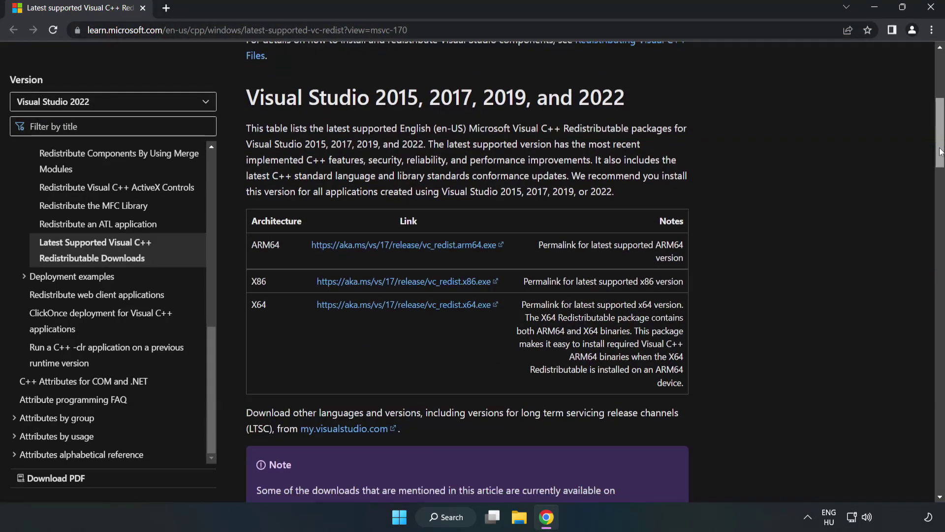
# Step: Download the ARM64, x86 and x64 installers, allow multiple downloads, and launch the ARM64 one
pyautogui.click(404, 245)
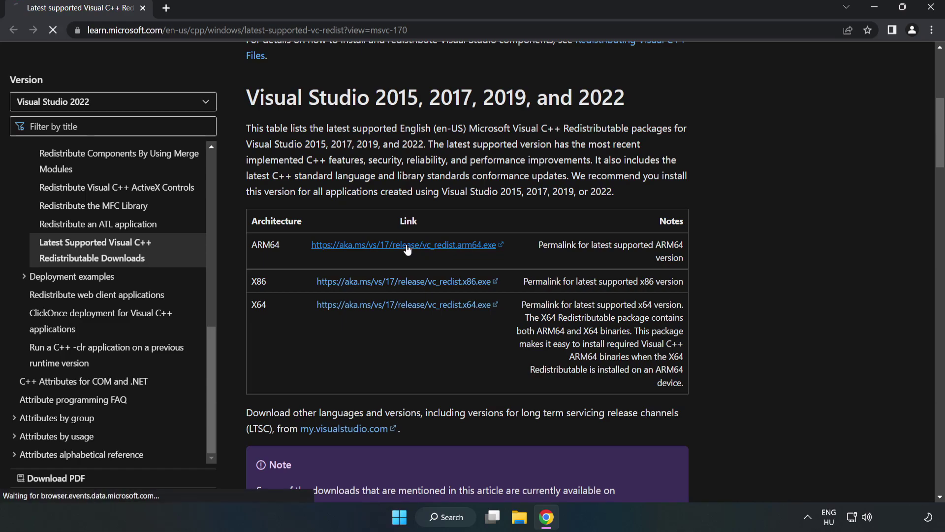
pyautogui.click(416, 285)
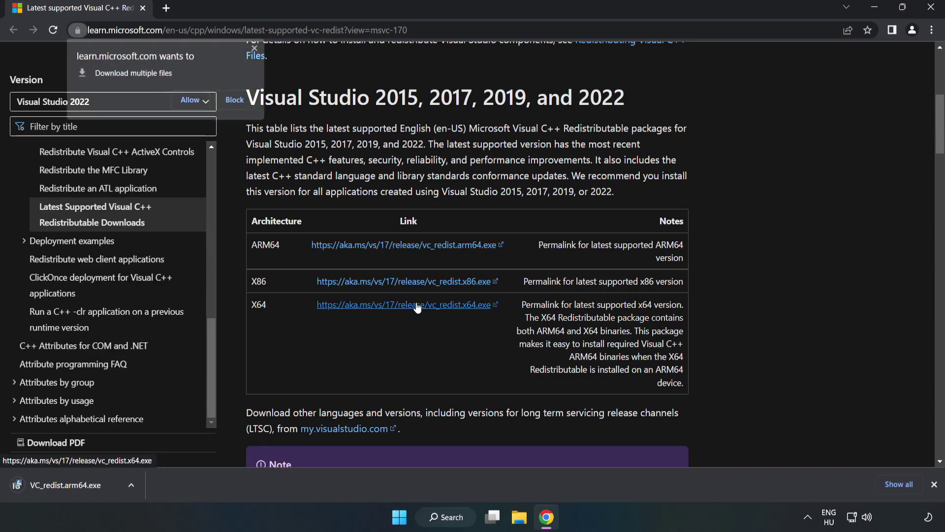
pyautogui.click(416, 306)
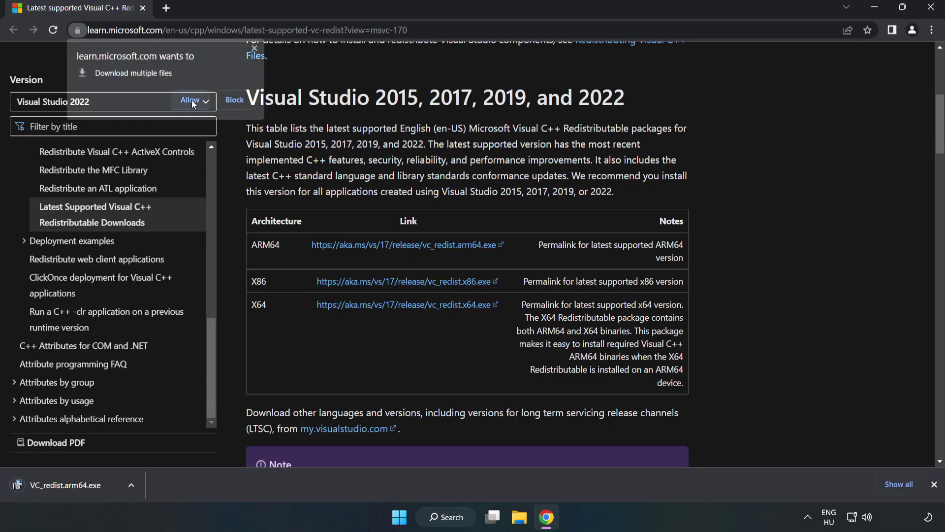
pyautogui.click(192, 100)
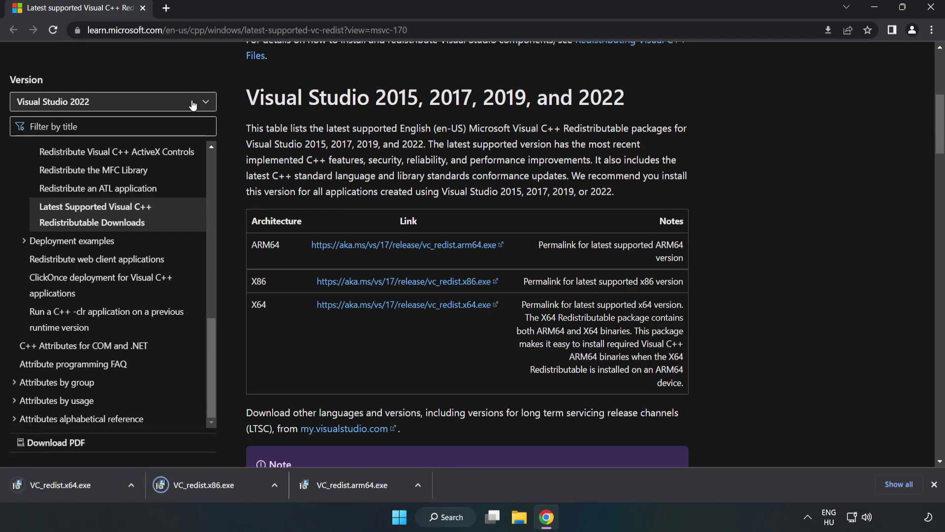
pyautogui.click(362, 489)
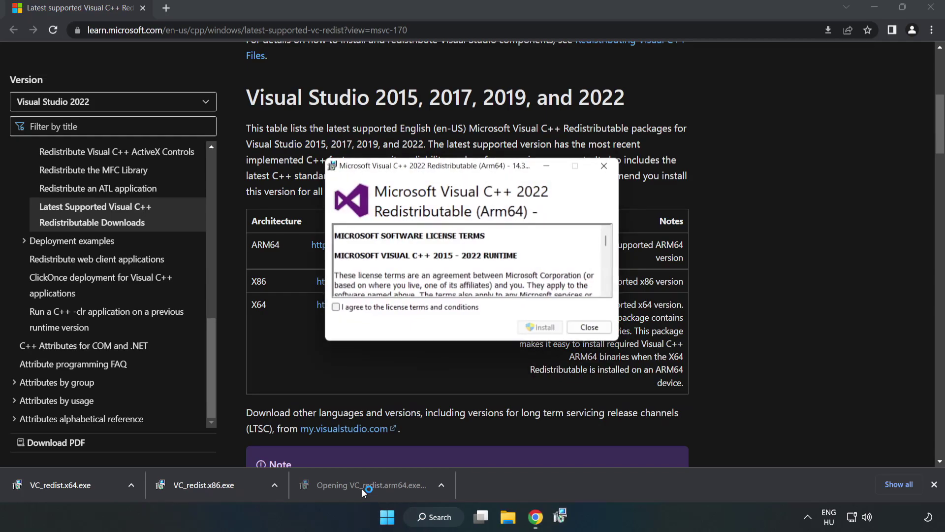
# Step: Accept the license and attempt the ARM64 install, dismissing the setup-failed message
pyautogui.moveTo(607, 241); pyautogui.dragTo(606, 280)
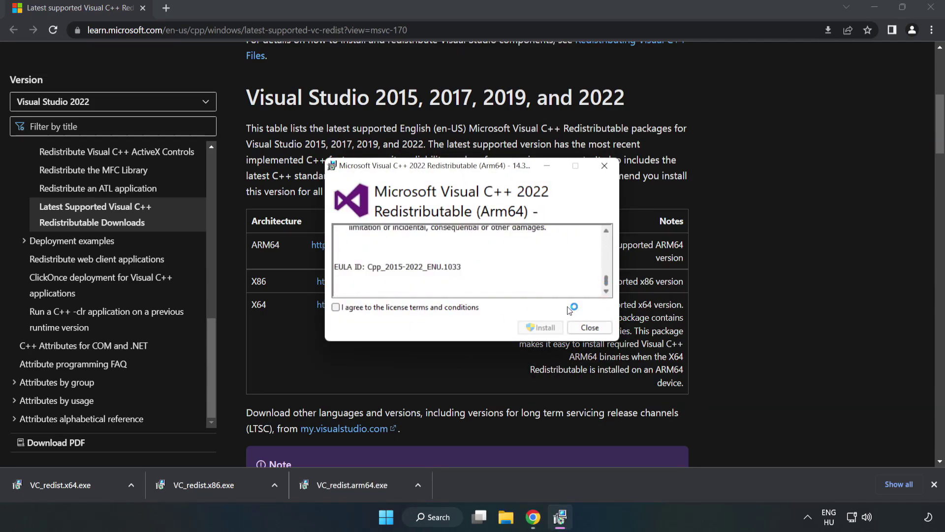
pyautogui.click(344, 308)
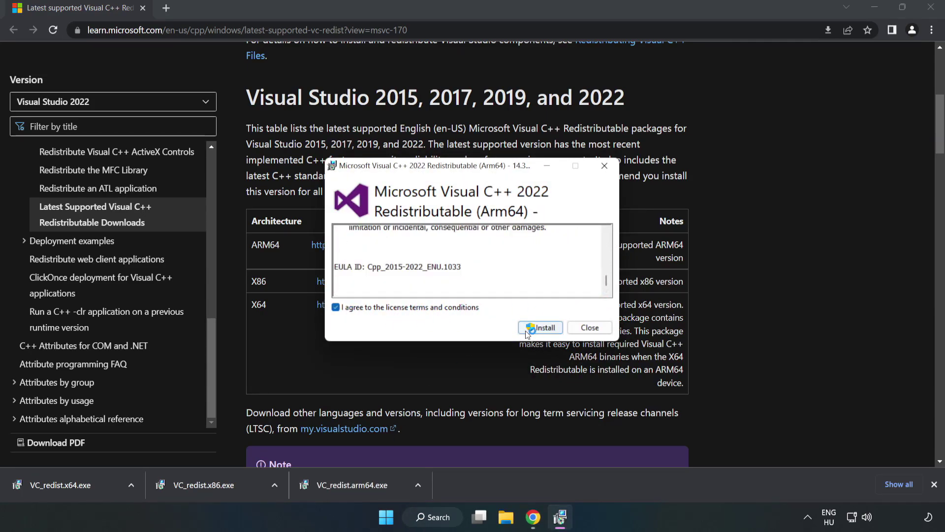
pyautogui.click(541, 329)
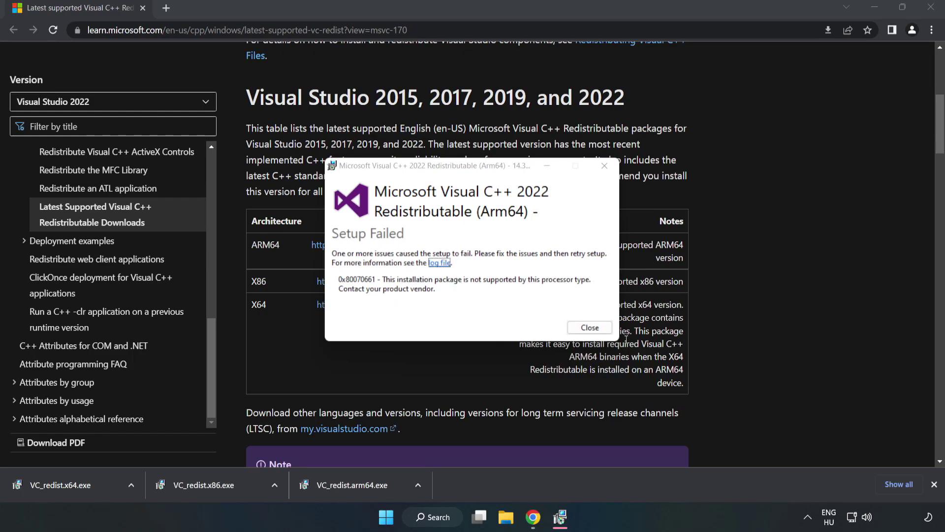
pyautogui.click(574, 336)
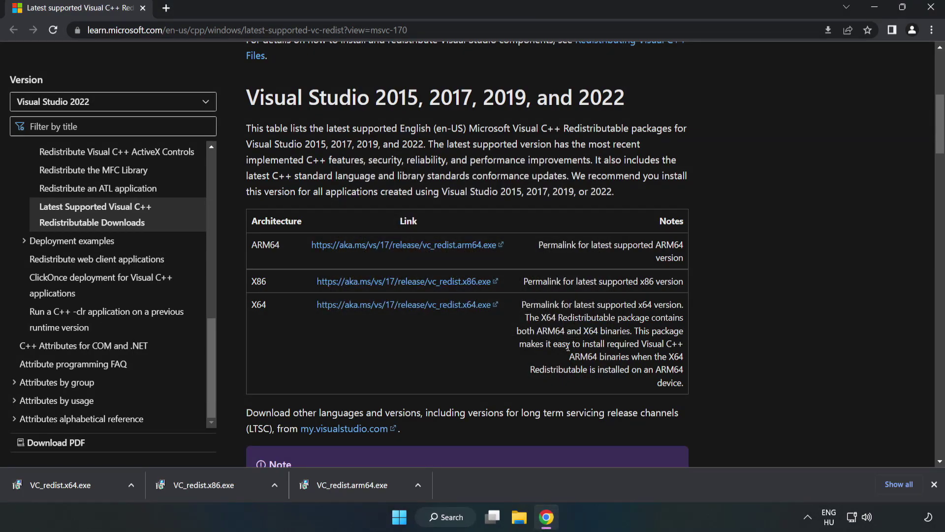
# Step: Run the x86 and x64 VC_redist installers and close each once setup succeeds
pyautogui.click(224, 483)
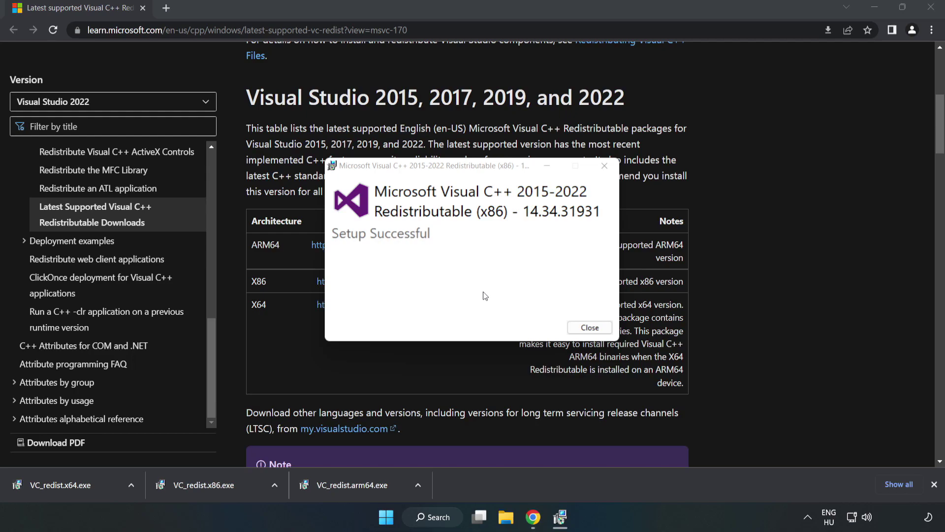
pyautogui.click(590, 327)
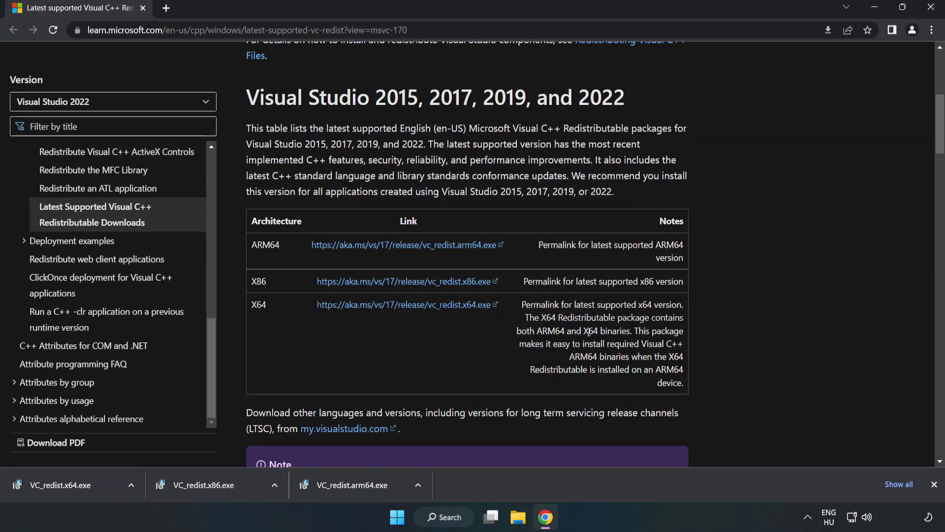
pyautogui.click(51, 482)
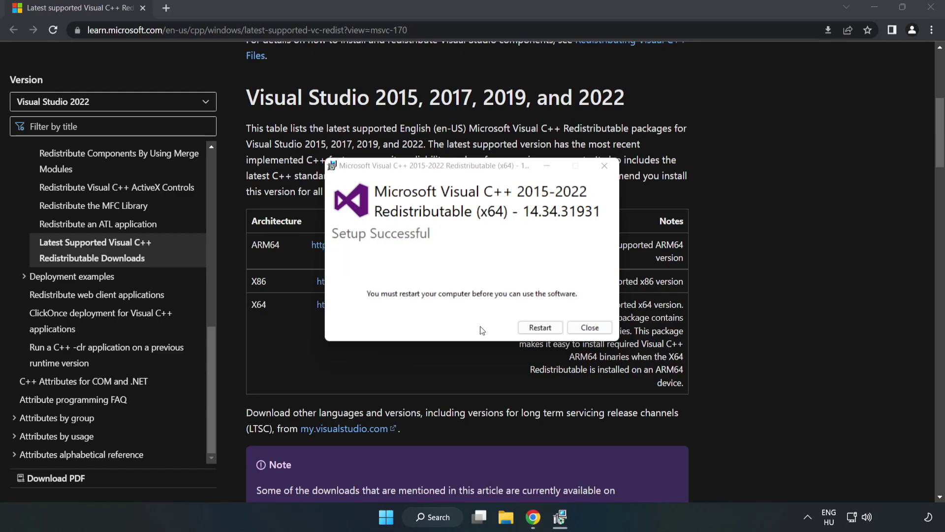
pyautogui.click(590, 328)
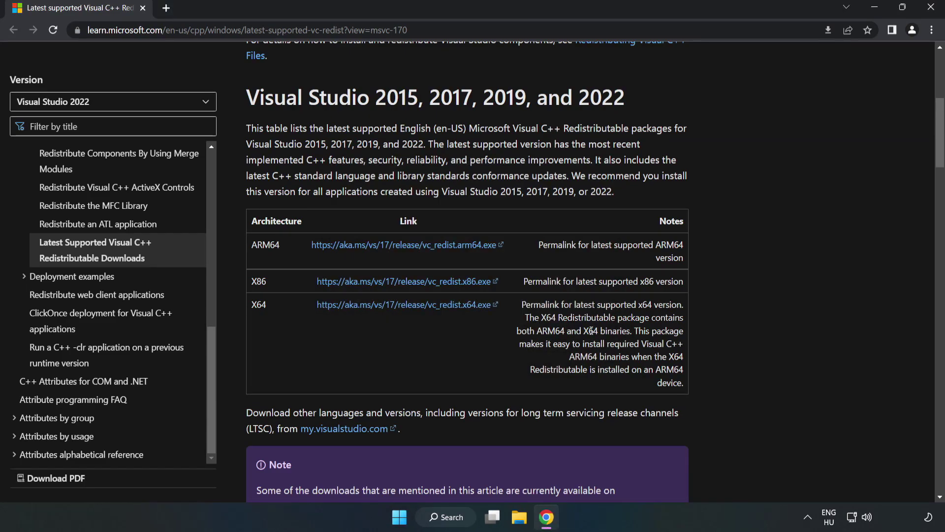
# Step: Close Chrome and bring up the Start menu power options to restart
pyautogui.click(931, 9)
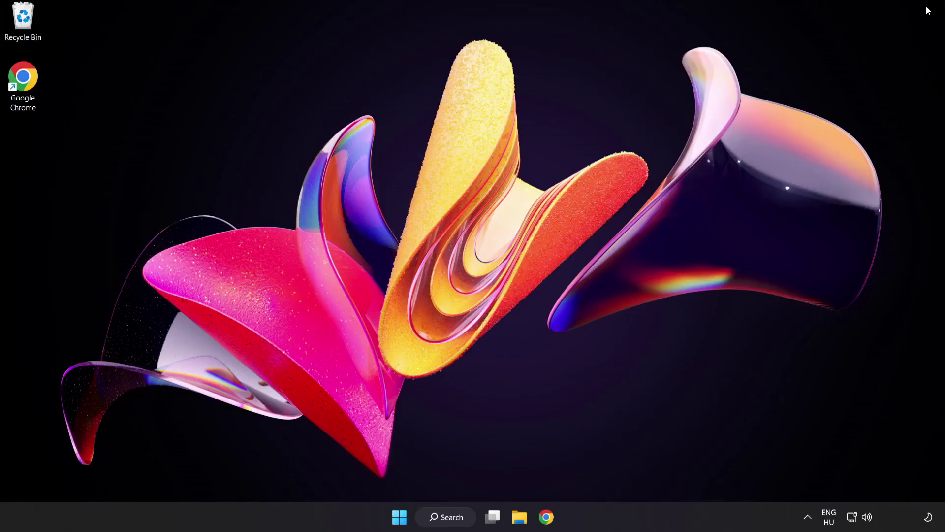
pyautogui.click(401, 519)
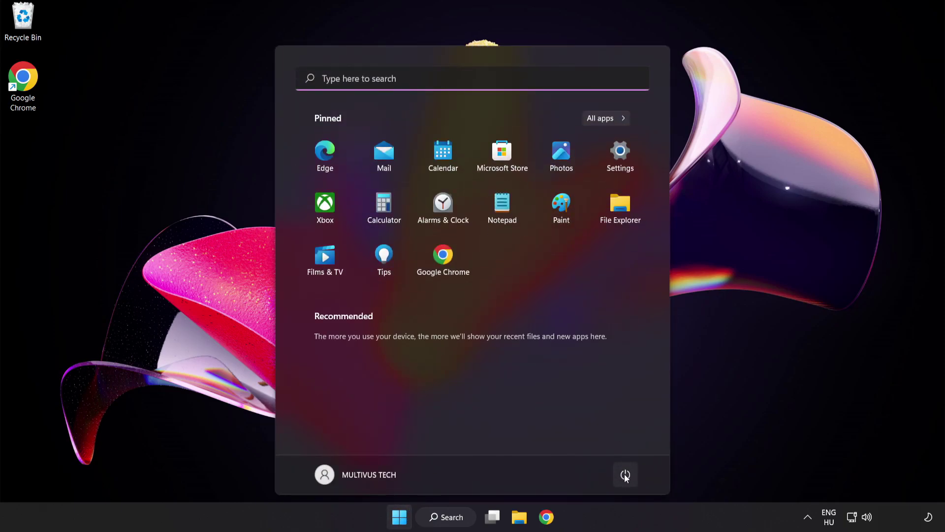
pyautogui.click(625, 474)
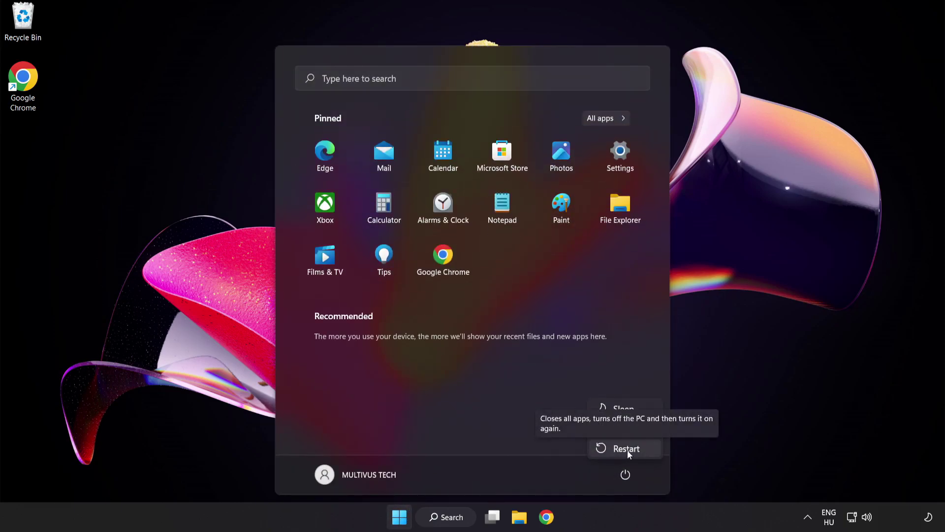